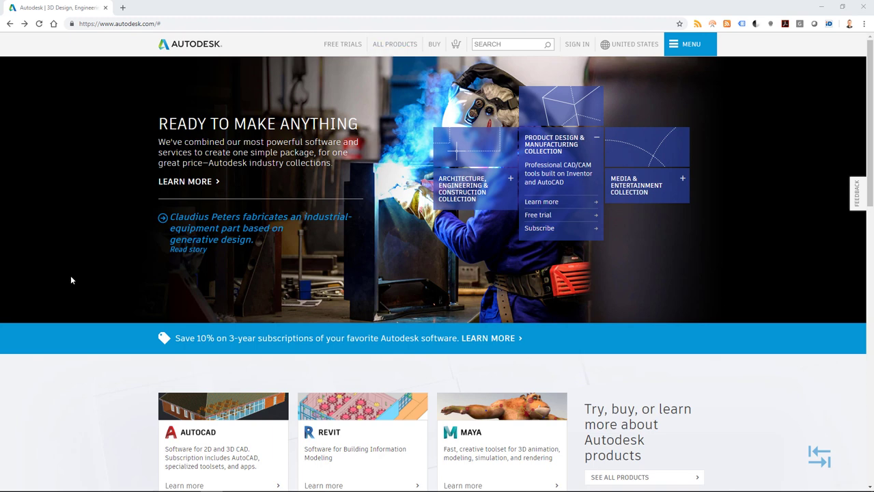
Find InfraWorks under All Products and start its free trial download (Windows 64-bit, 6 GB)
scroll(66, 344, "down", 1)
scroll(60, 409, "up", 1)
left_click(392, 44)
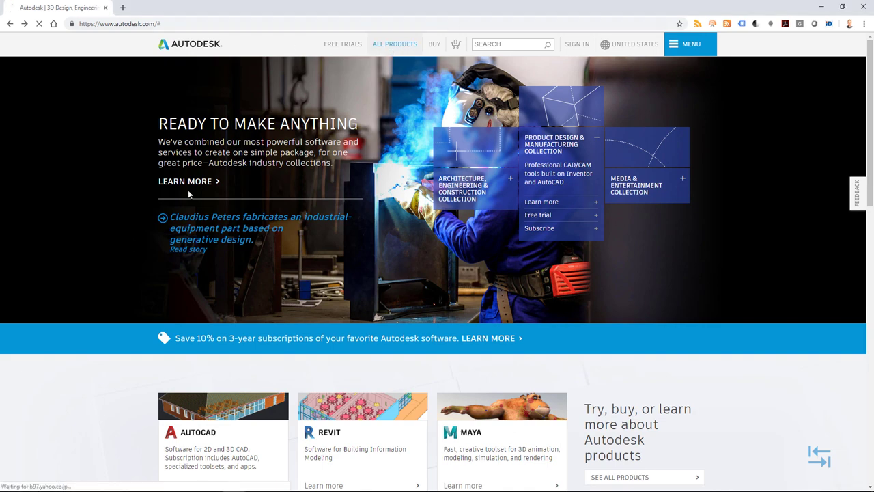
scroll(104, 283, "down", 3)
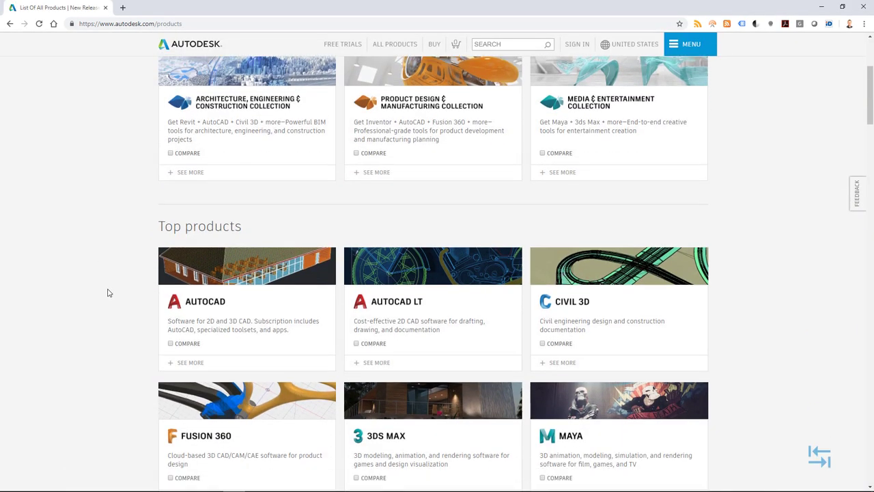
scroll(107, 292, "down", 8)
scroll(136, 263, "up", 1)
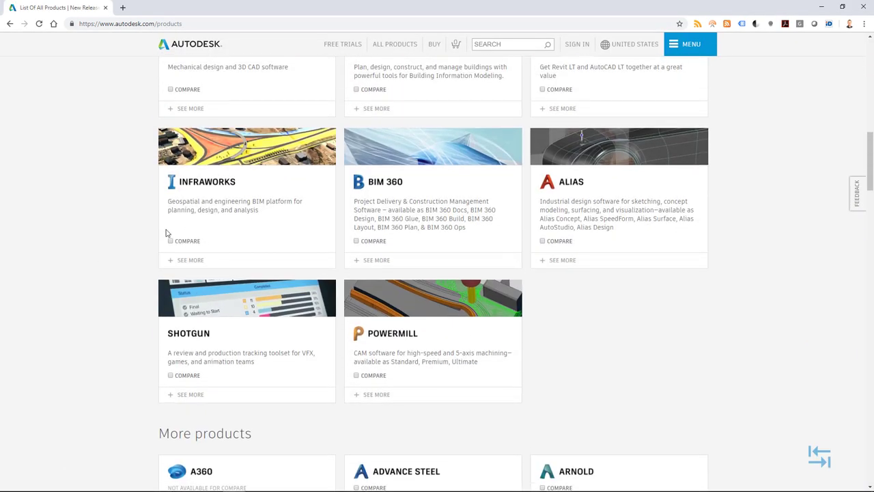
left_click(216, 183)
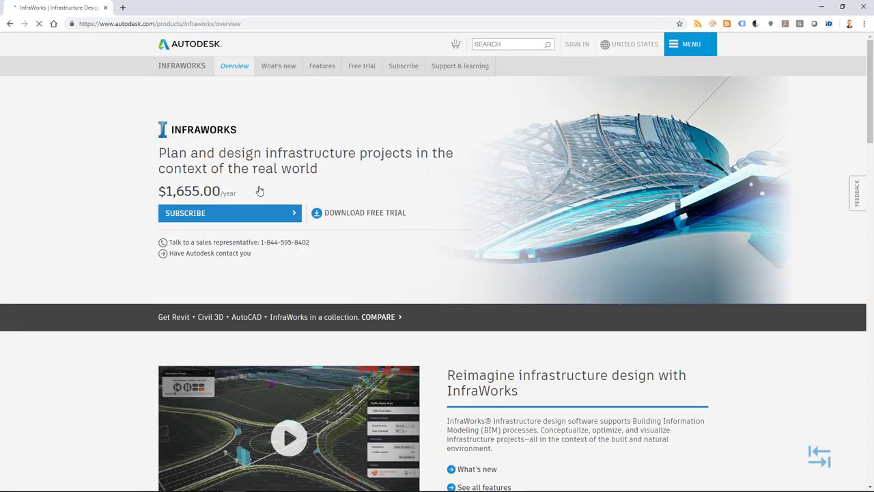
left_click(362, 67)
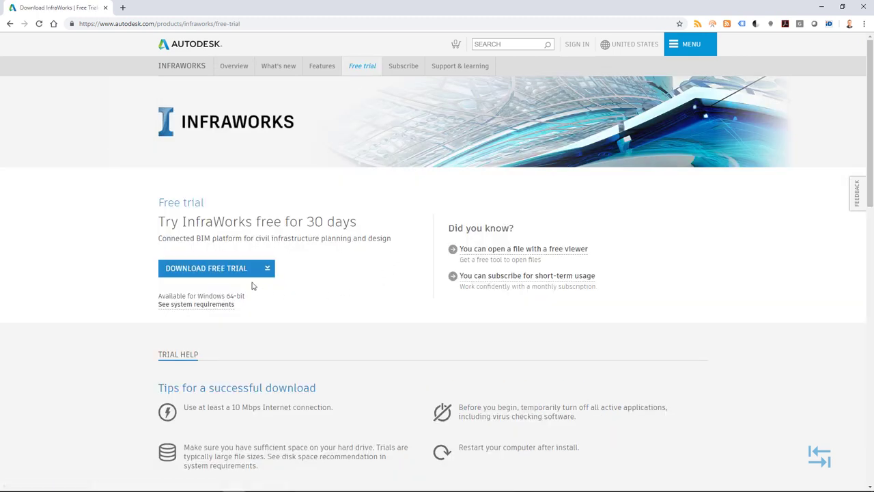
left_click(225, 271)
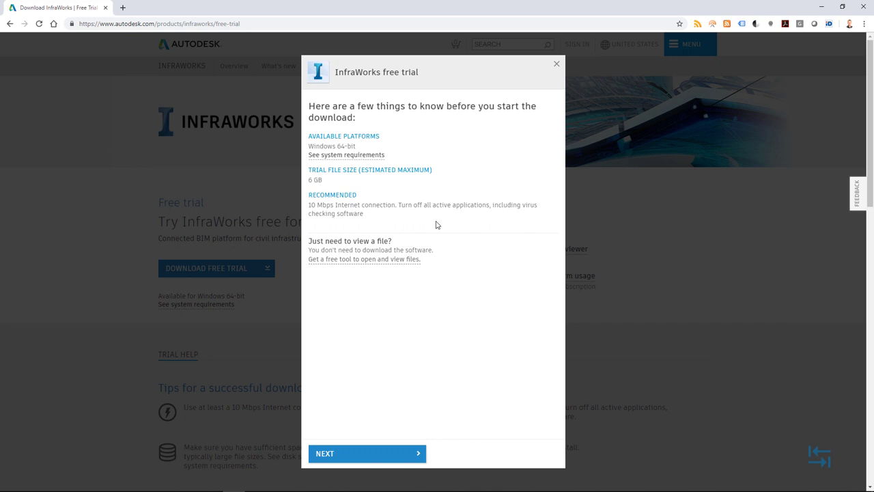
Choose 'A business user' with English as the language and continue to account sign-in
left_click(323, 455)
left_click(381, 164)
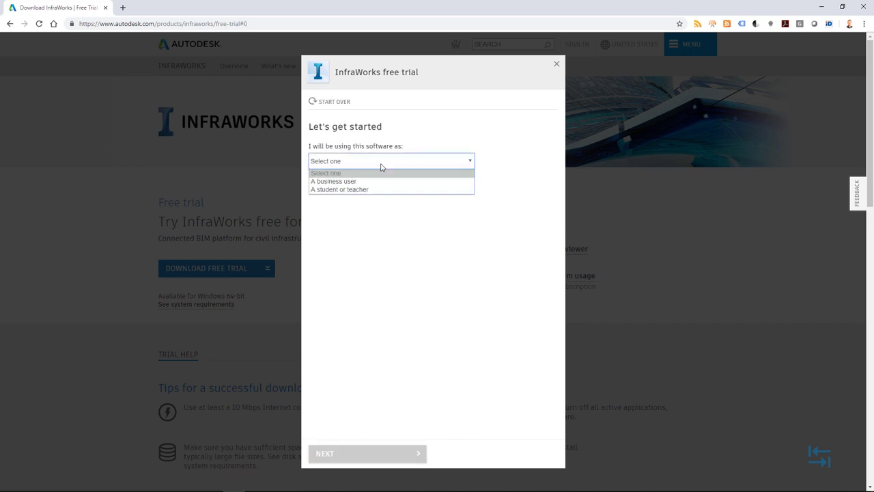
left_click(348, 179)
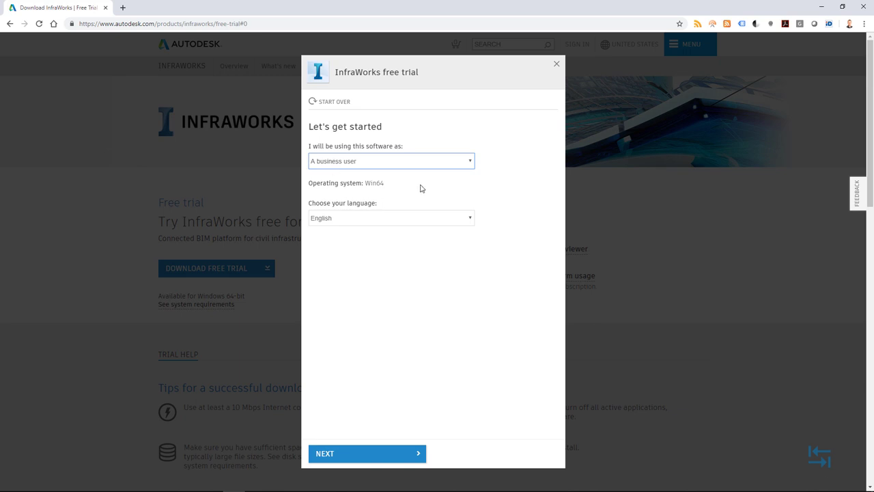
left_click(353, 455)
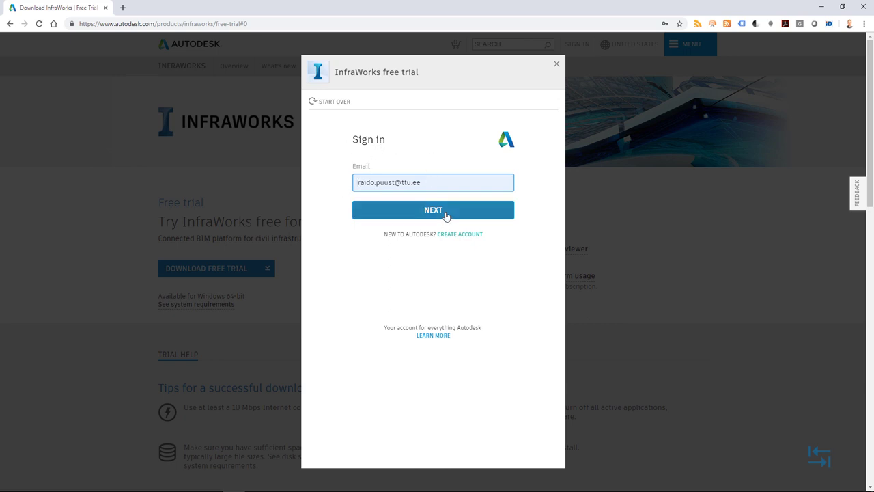
Sign in with the saved password and autofill company details from the TalTech entry, country Estonia
left_click(444, 211)
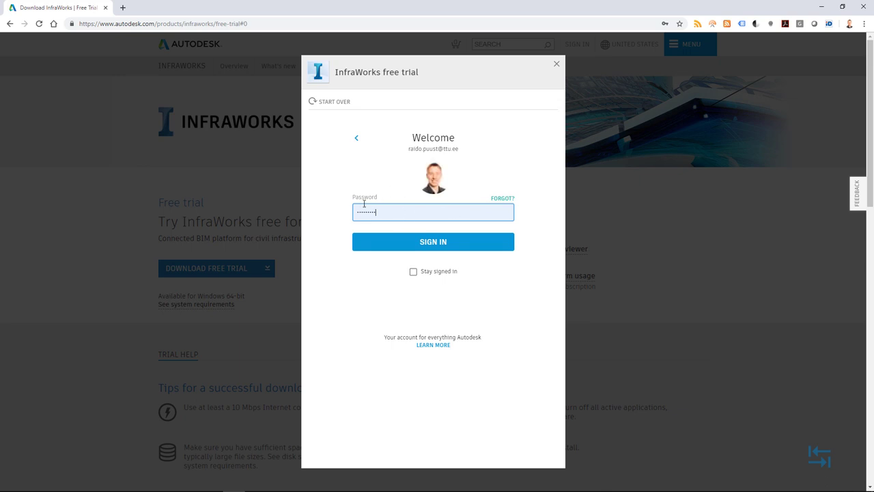
left_click(434, 243)
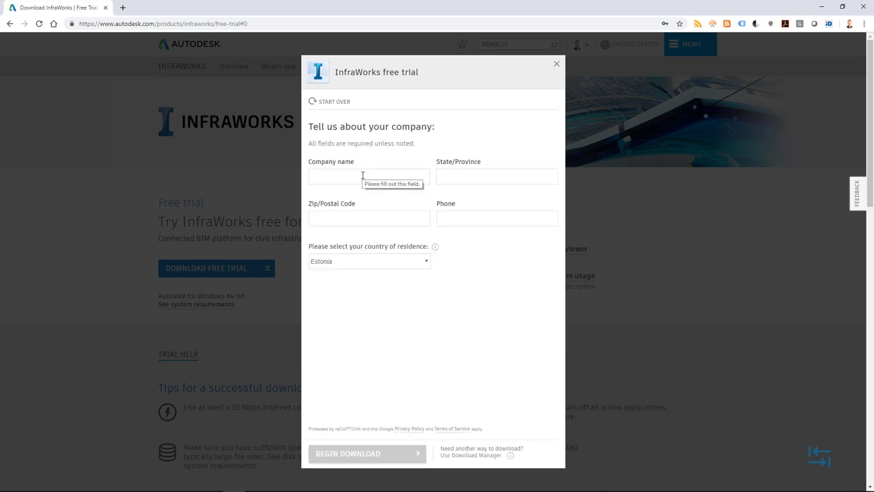
left_click(363, 175)
left_click(342, 199)
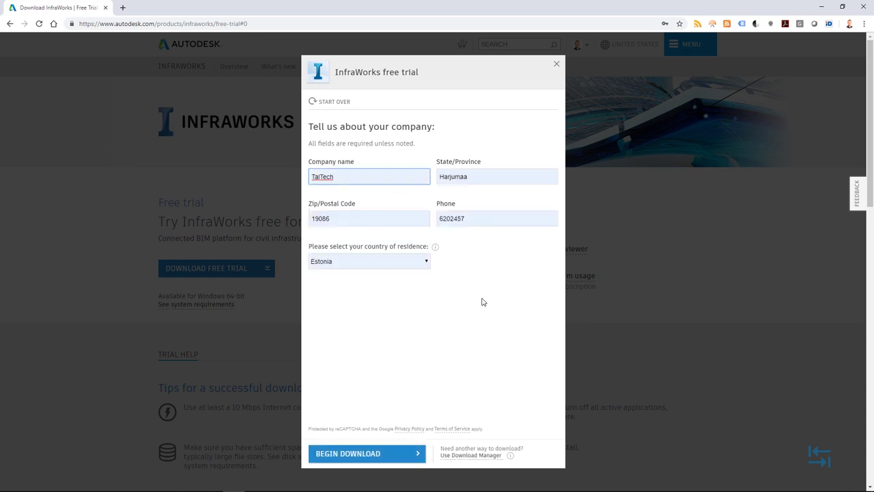
left_click(445, 312)
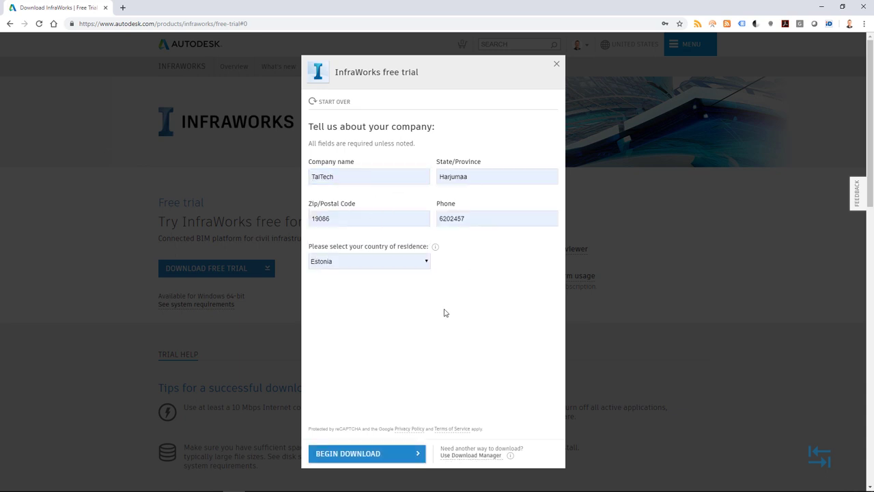
Choose Use Download Manager and save AutodeskDownloadManager_webinstall.exe to the Desktop
left_click(470, 455)
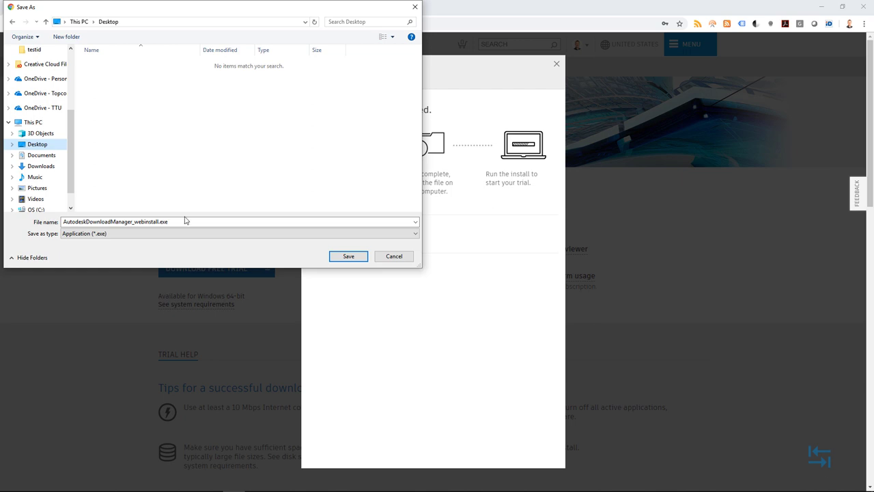
left_click(347, 256)
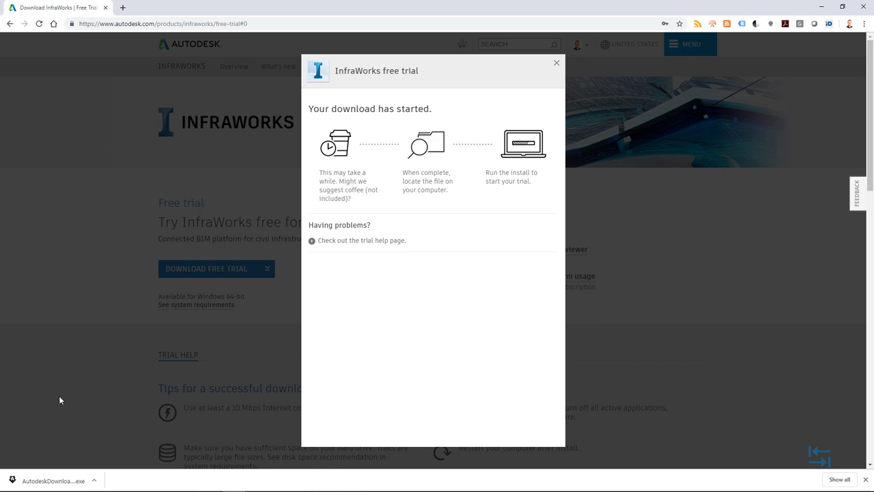
Run the downloaded Download Manager and check its proposed folder, C:\install\Autodesk 2020
left_click(35, 479)
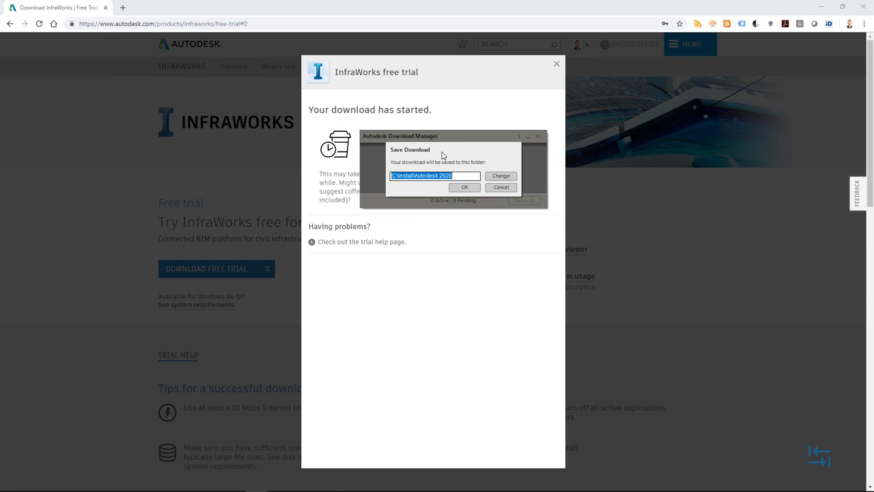
left_click(412, 177)
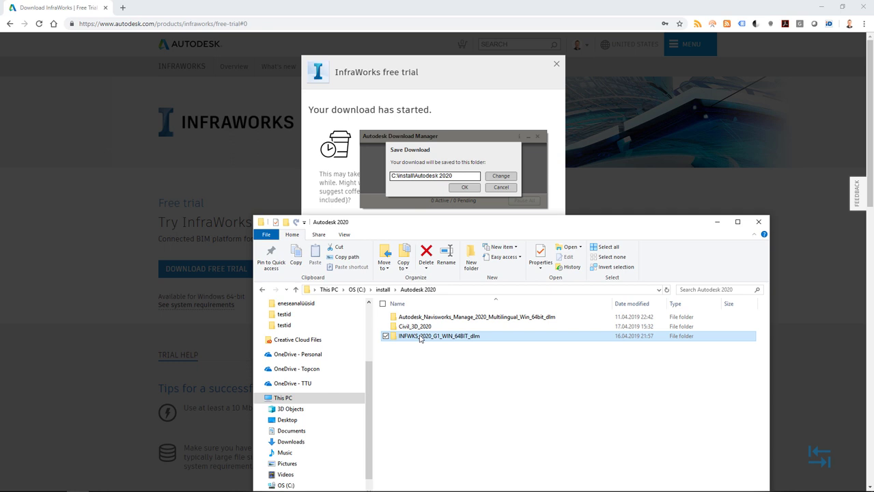
Open the INFWKS_2020_G1_WIN_64BIT_dlm folder and cancel the Download Manager's save-folder prompt
double_click(421, 338)
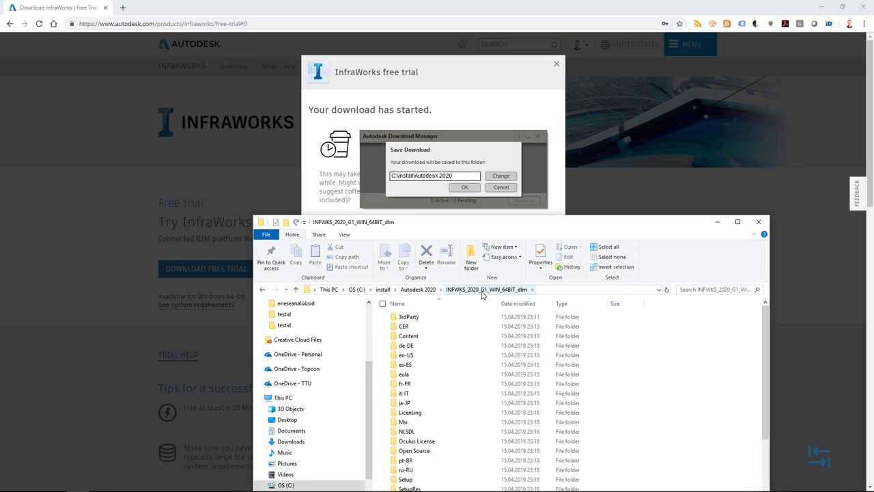
scroll(400, 369, "down", 1)
left_click_drag(479, 227, 481, 153)
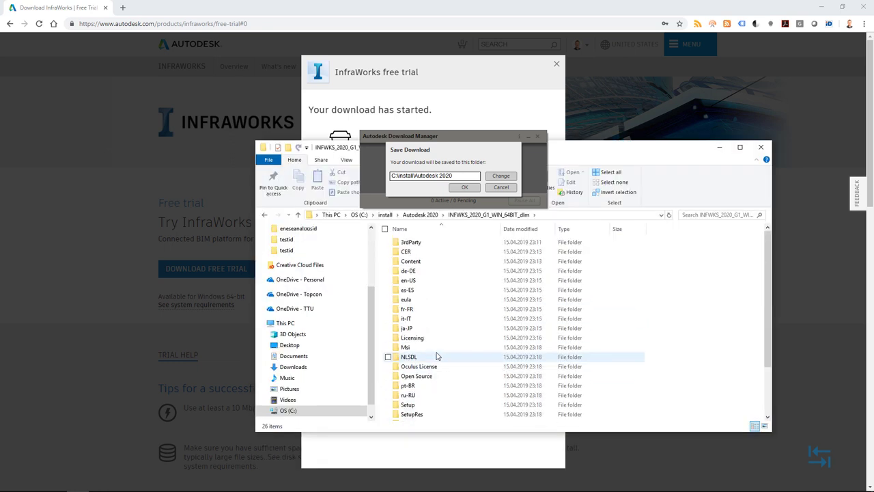
scroll(427, 334, "down", 1)
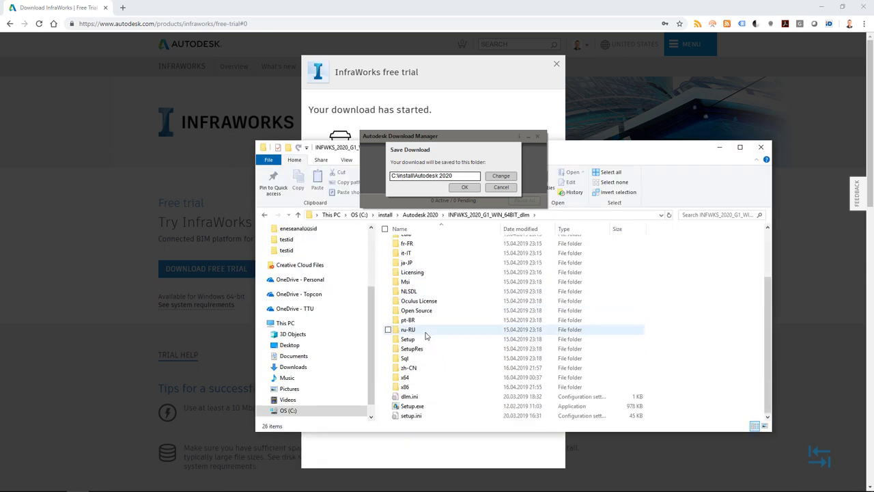
left_click(502, 190)
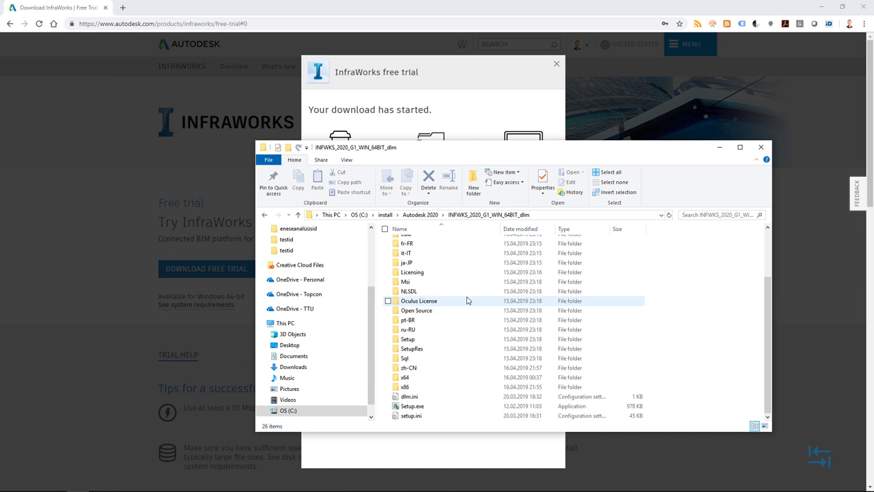
Launch Setup.exe from that folder and close the free trial dialog and Chrome
double_click(413, 407)
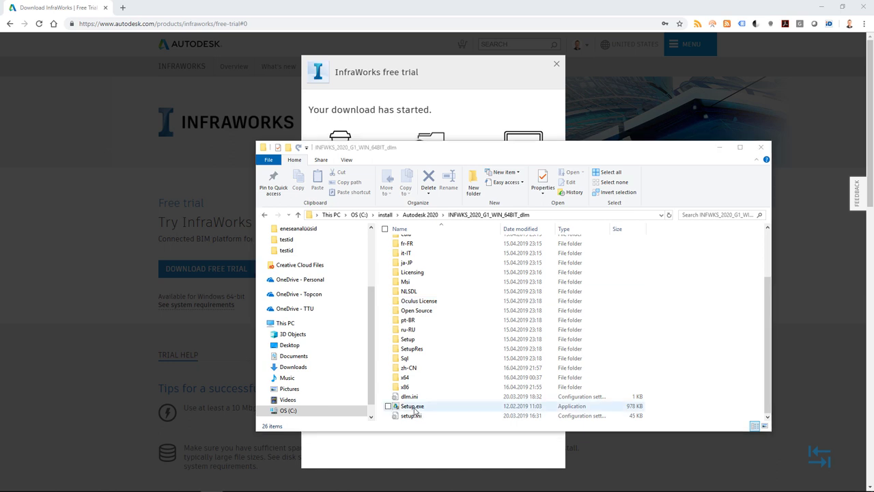
left_click(555, 63)
left_click(864, 7)
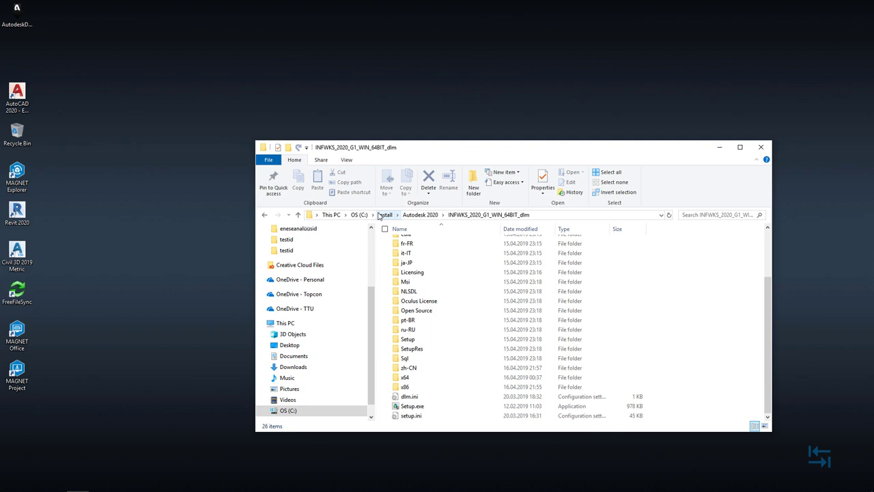
scroll(441, 334, "up", 3)
scroll(436, 349, "down", 3)
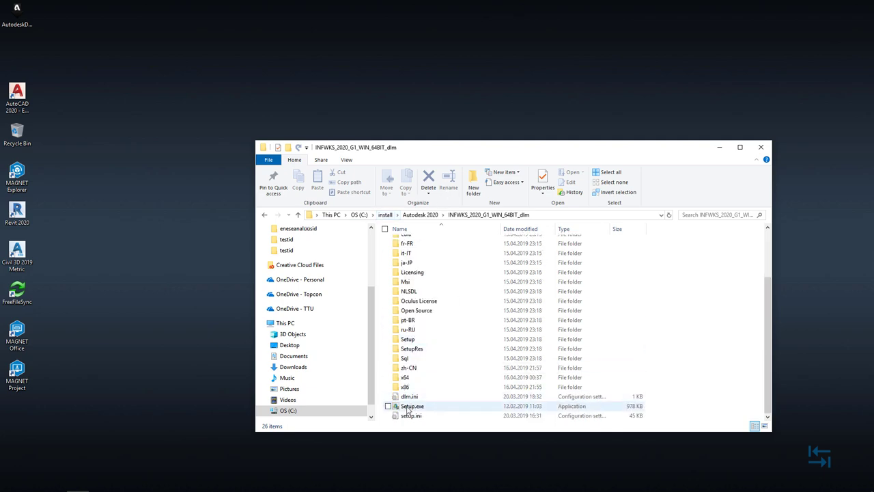
left_click(410, 407)
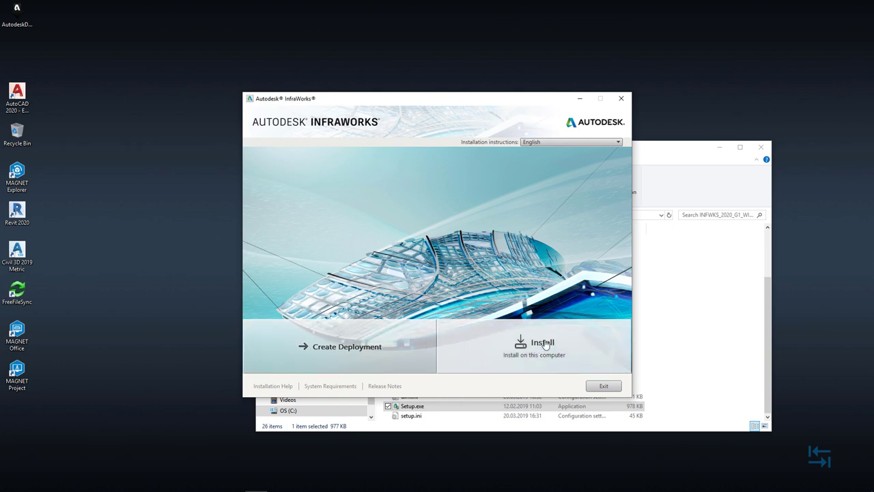
Choose Install, accept the license agreement, and continue to Configure Installation
left_click(545, 345)
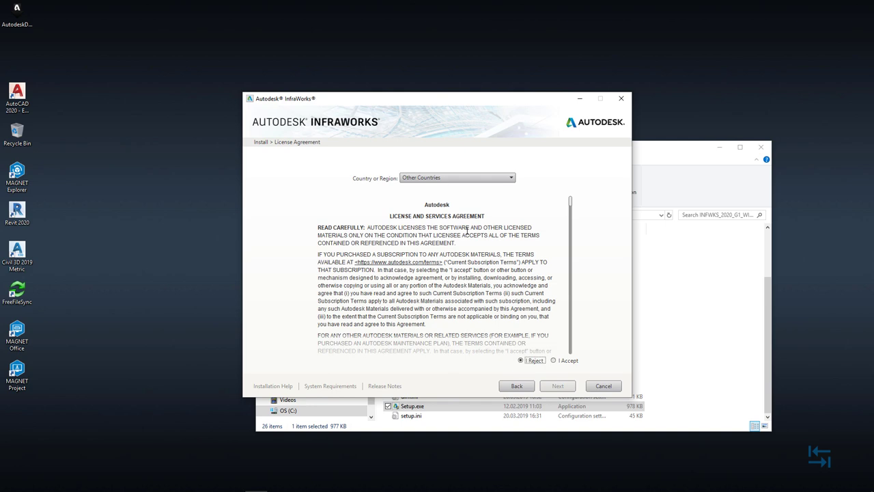
left_click(560, 360)
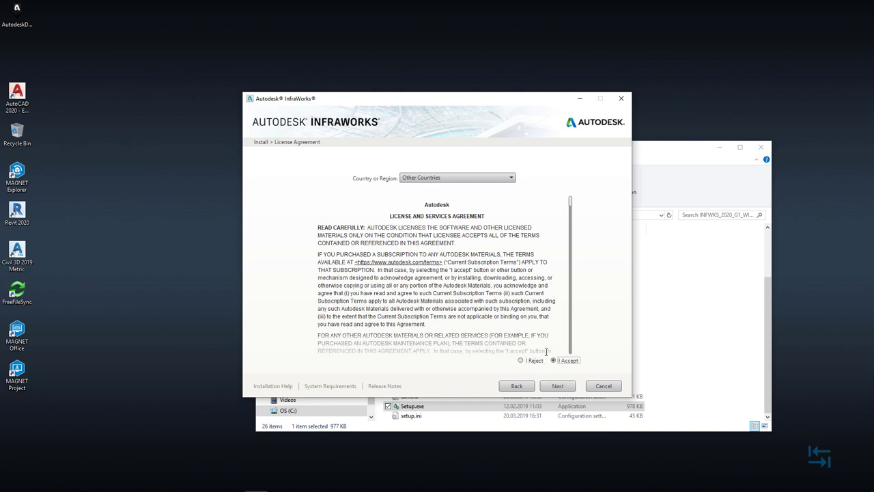
left_click(557, 385)
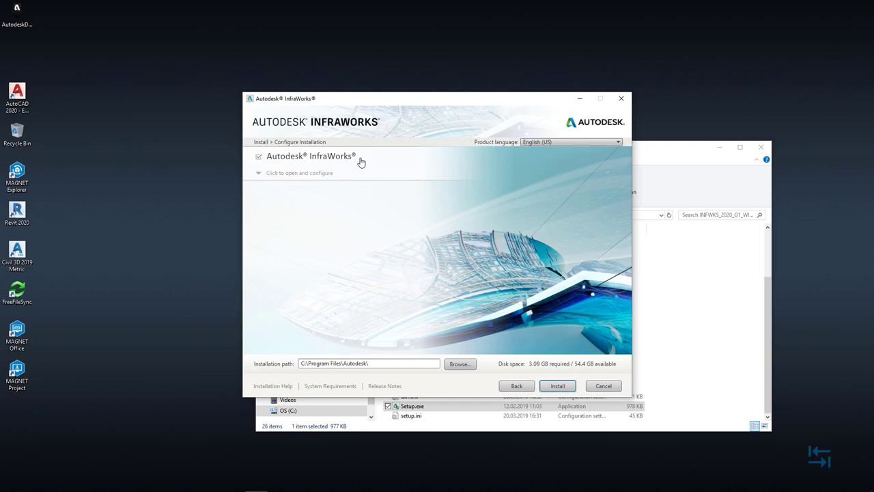
Review the InfraWorks configuration and install to C:\Program Files\Autodesk\
left_click(346, 166)
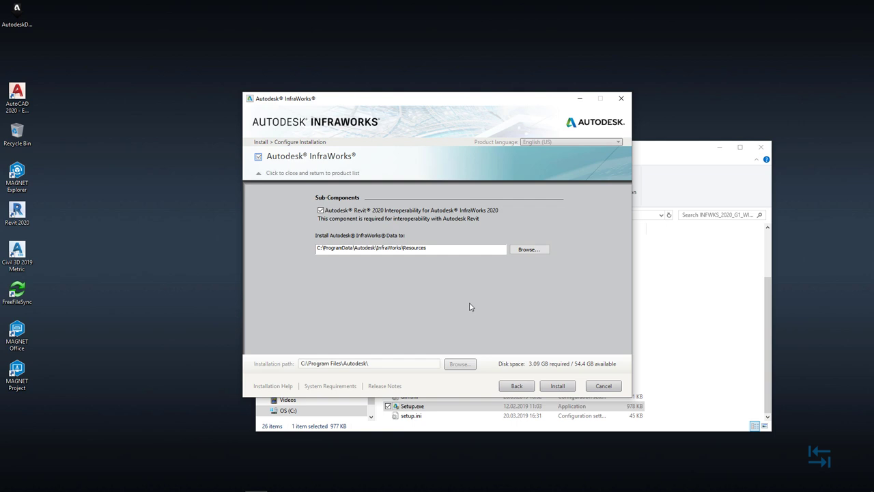
left_click(361, 165)
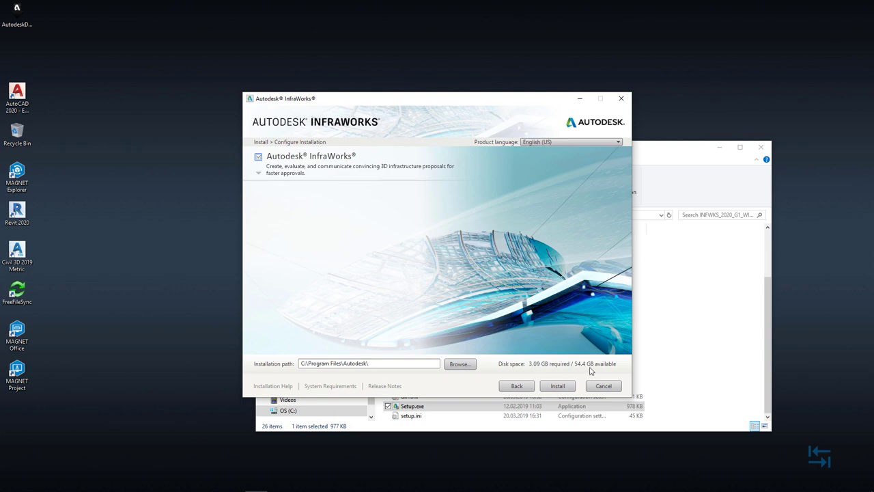
left_click(558, 387)
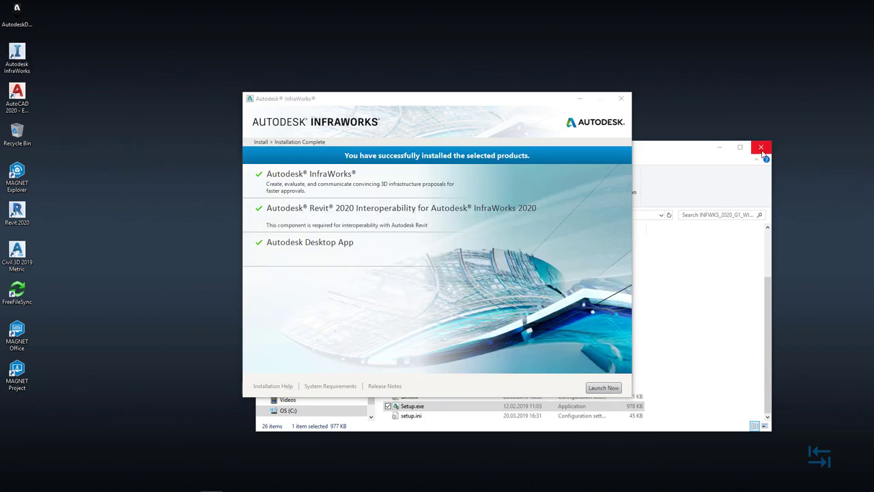
Close the File Explorer window behind the finished installer
left_click(761, 148)
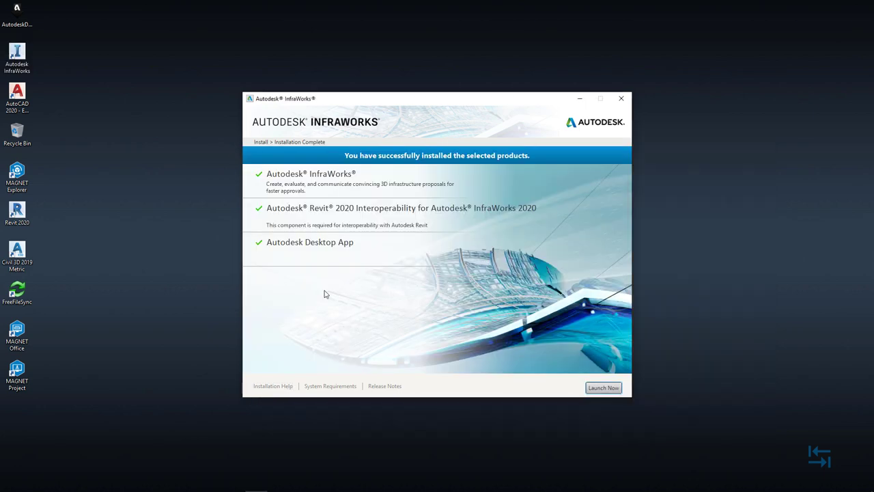
Close the InfraWorks installer and show the hidden taskbar tray icons
left_click(621, 99)
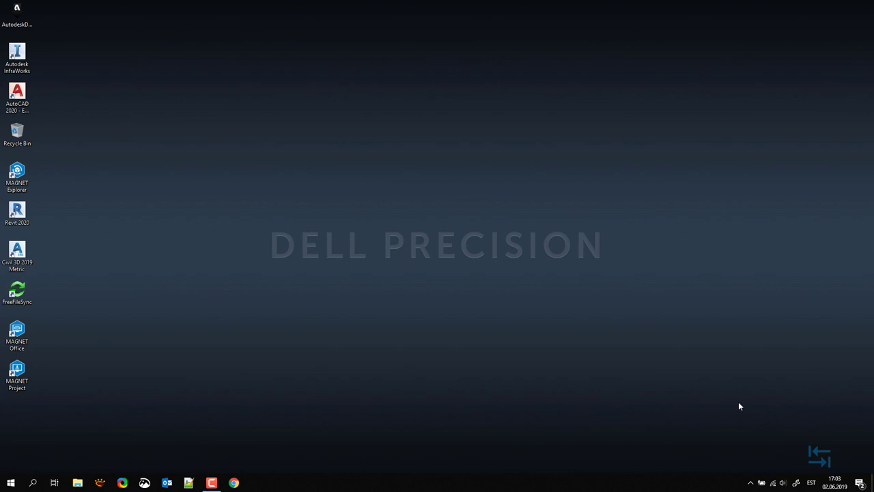
left_click(750, 483)
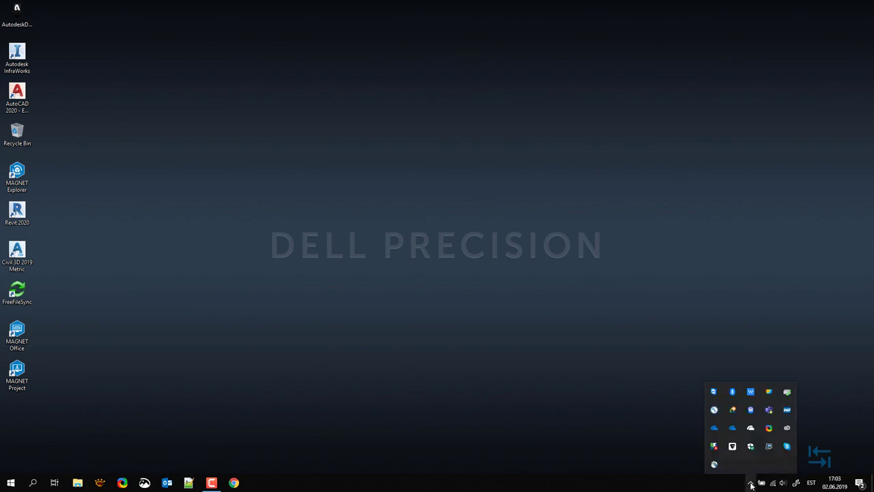
In Autodesk Desktop App's My updates, update the InfraWorks 2020.0 Country Kit Norway
left_click(732, 409)
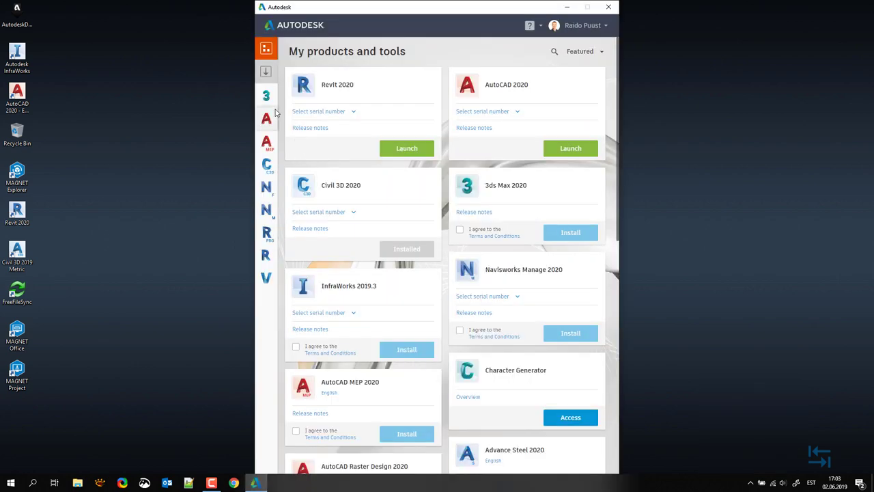
left_click(266, 72)
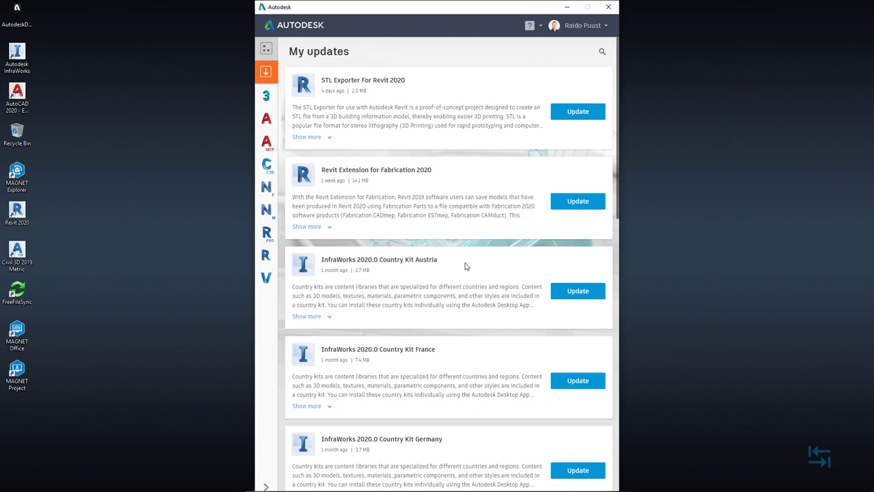
scroll(466, 266, "down", 1)
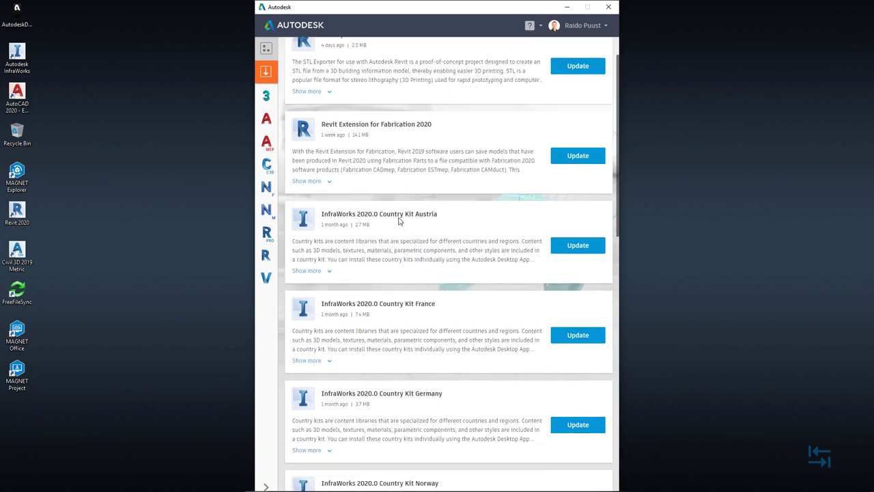
scroll(416, 318, "down", 4)
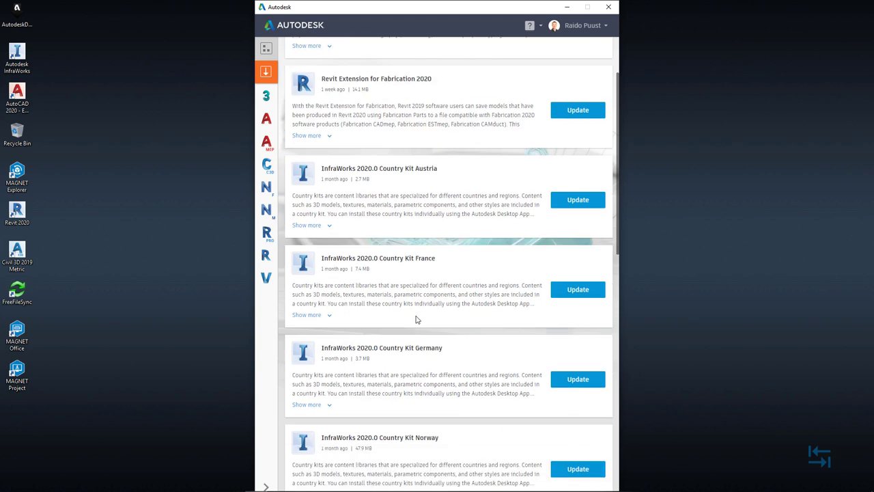
scroll(416, 318, "down", 3)
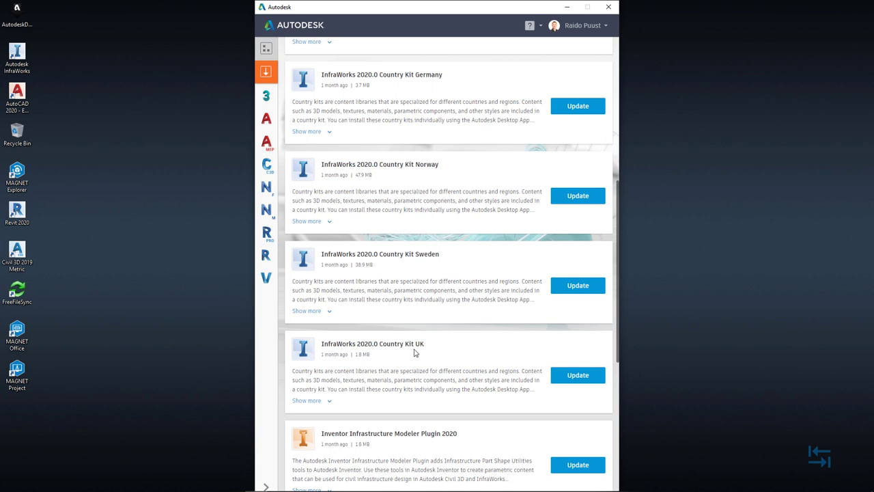
scroll(366, 298, "up", 3)
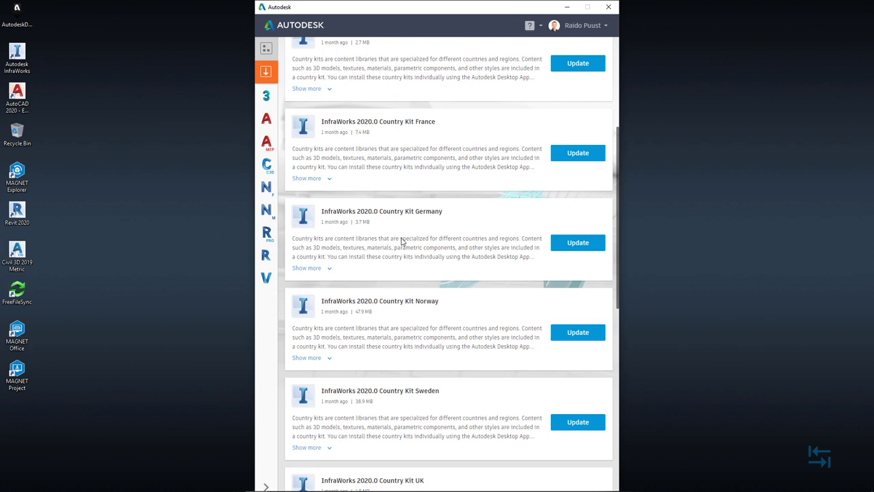
scroll(411, 263, "up", 2)
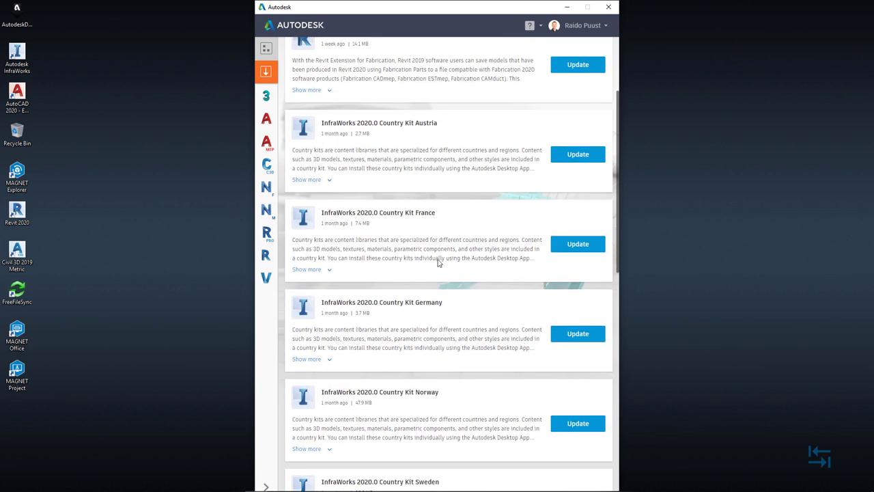
scroll(423, 319, "down", 1)
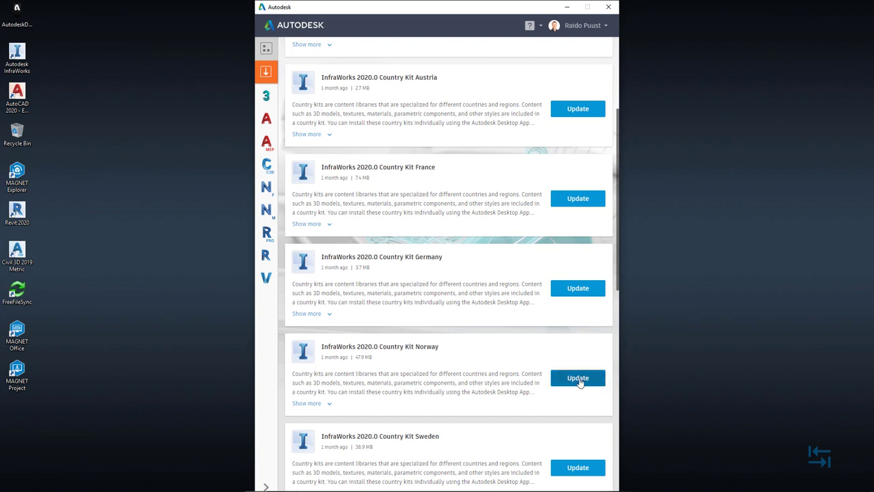
left_click(578, 380)
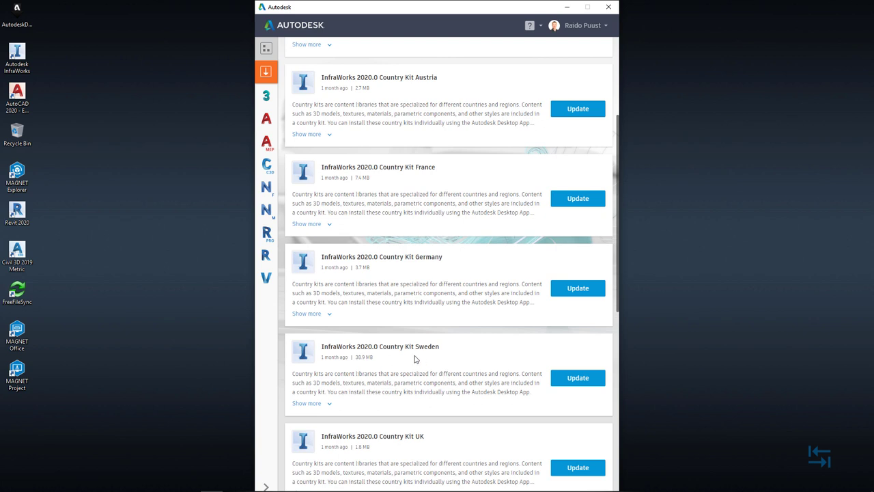
Further down the updates list, install the Revit InfraWorks Updater 2020
scroll(402, 289, "down", 2)
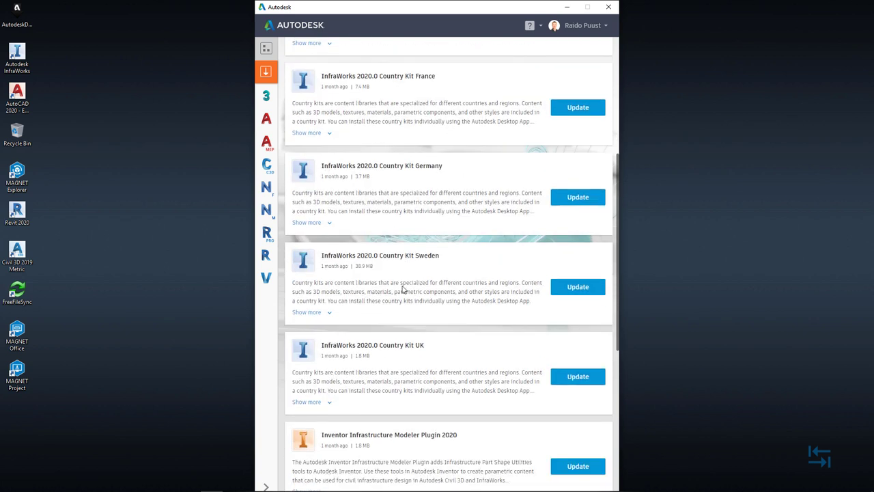
scroll(403, 290, "down", 1)
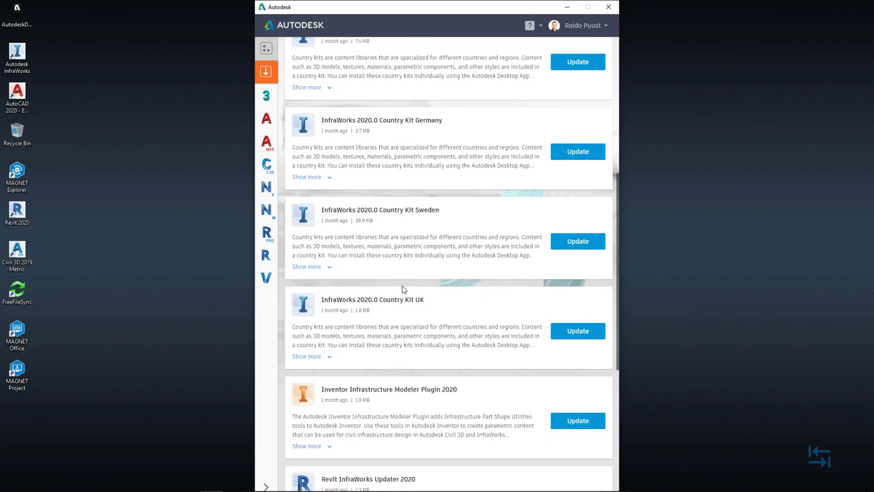
scroll(402, 290, "down", 1)
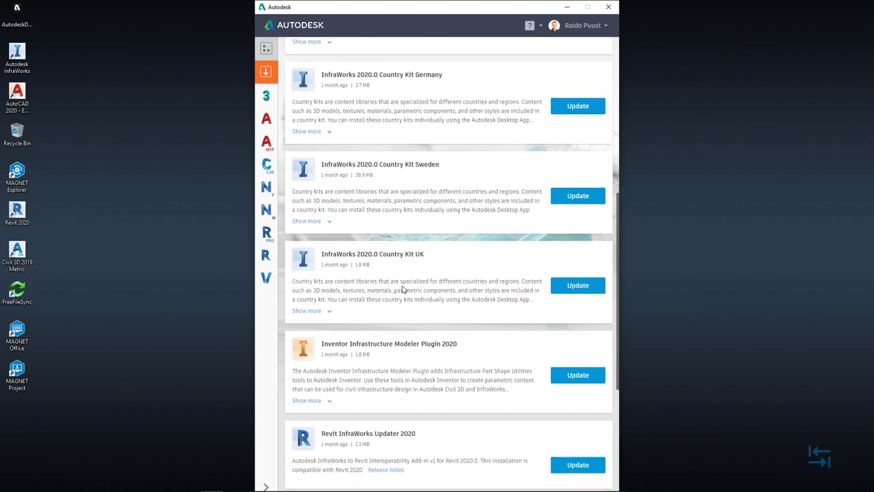
scroll(402, 290, "down", 1)
scroll(447, 367, "down", 1)
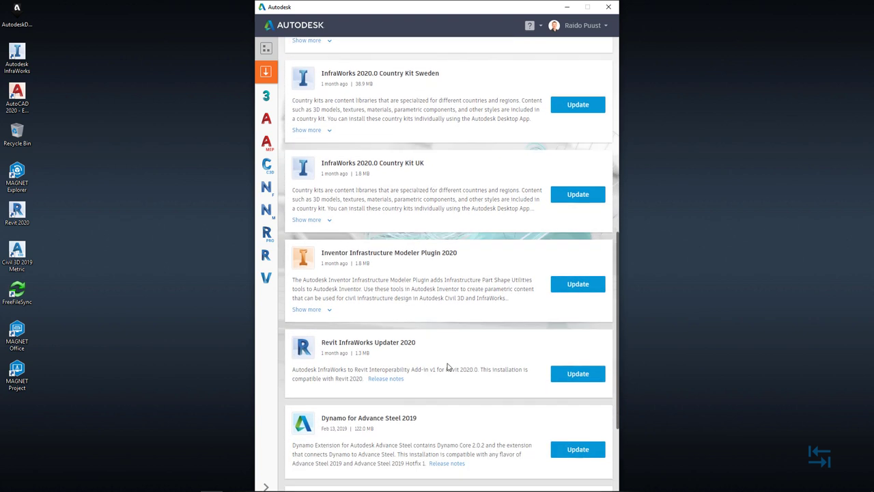
scroll(406, 382, "down", 1)
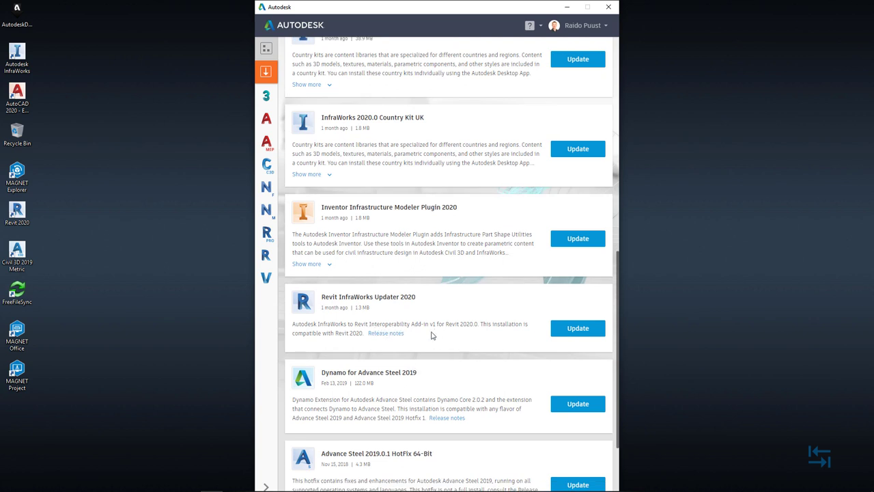
left_click(580, 334)
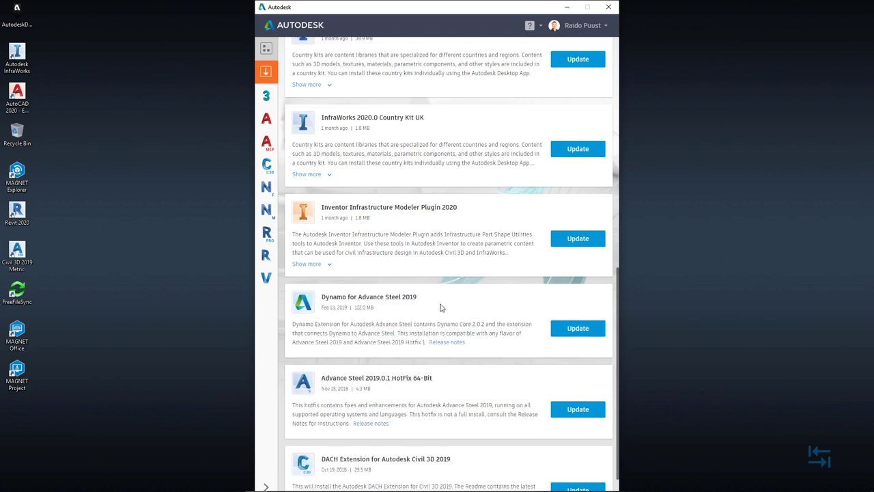
scroll(439, 307, "up", 5)
scroll(437, 258, "up", 3)
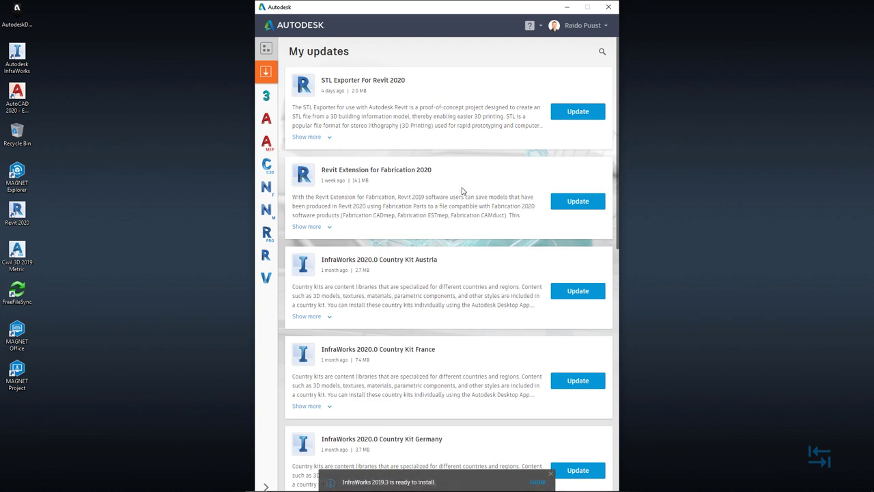
Close Autodesk Desktop App and launch InfraWorks from its desktop shortcut
left_click(608, 9)
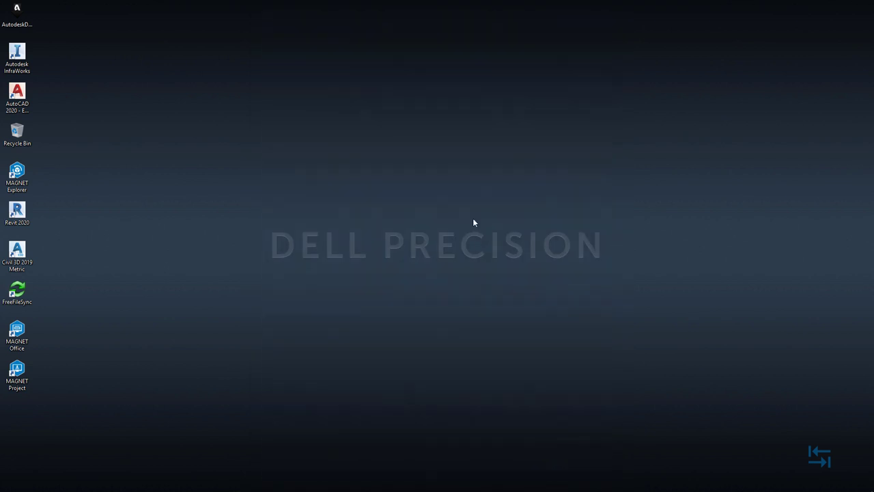
left_click_drag(17, 54, 55, 176)
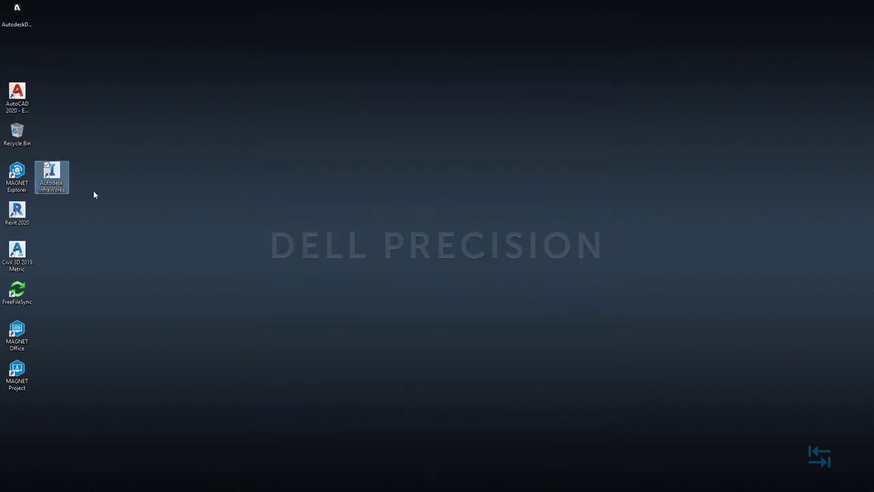
double_click(54, 175)
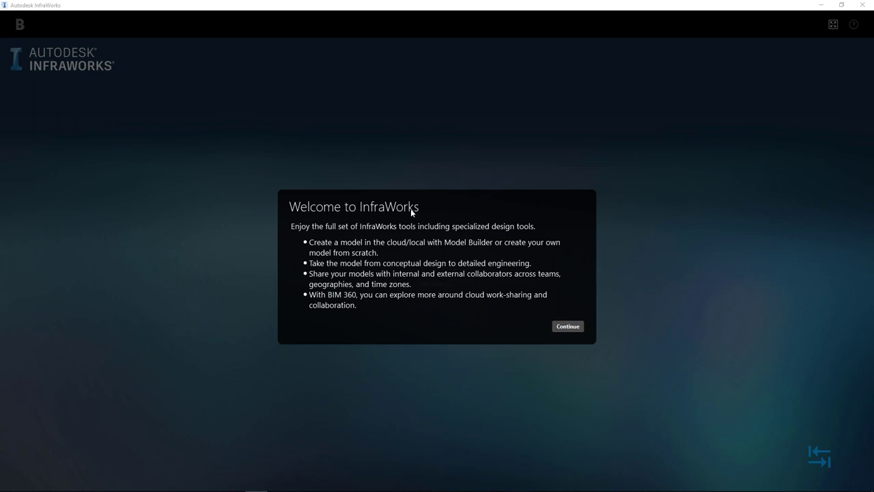
Continue past the Welcome to InfraWorks dialog to the All Models start page
left_click(566, 327)
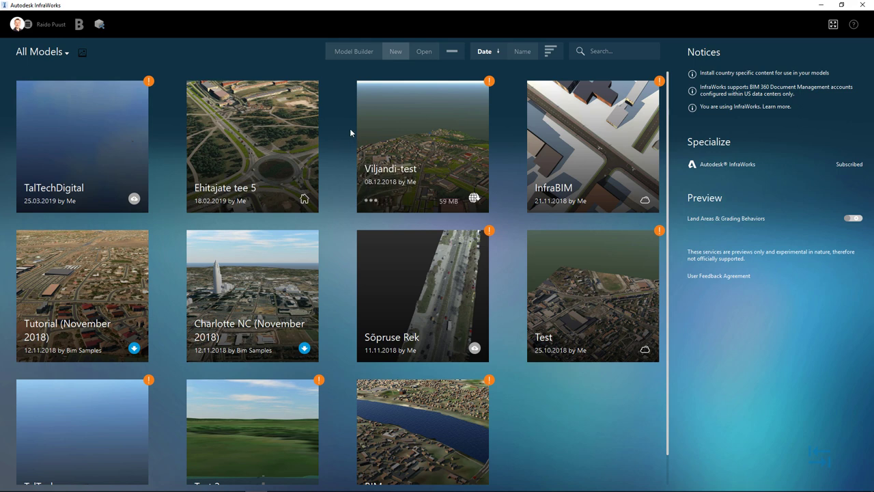
mouse_move(327, 122)
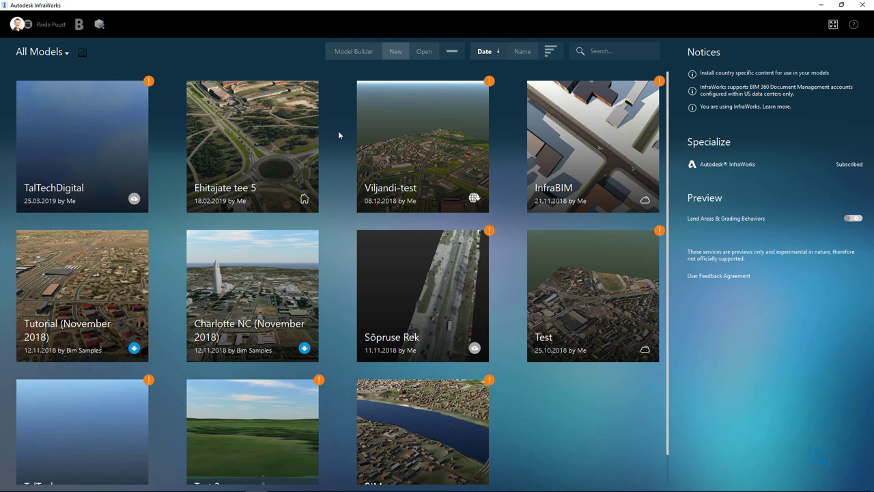
Start a new Model Builder model and locate 'Pärnu, Eesti' on the map
left_click(353, 54)
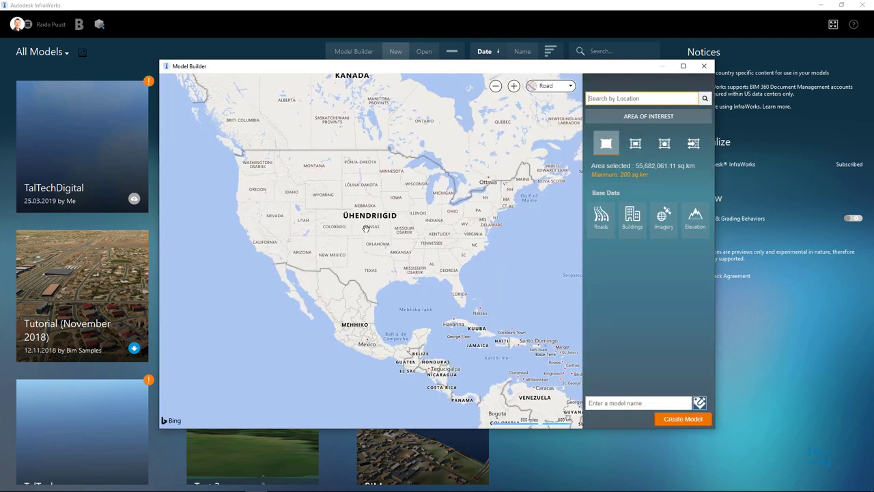
left_click(609, 98)
type("pärnu")
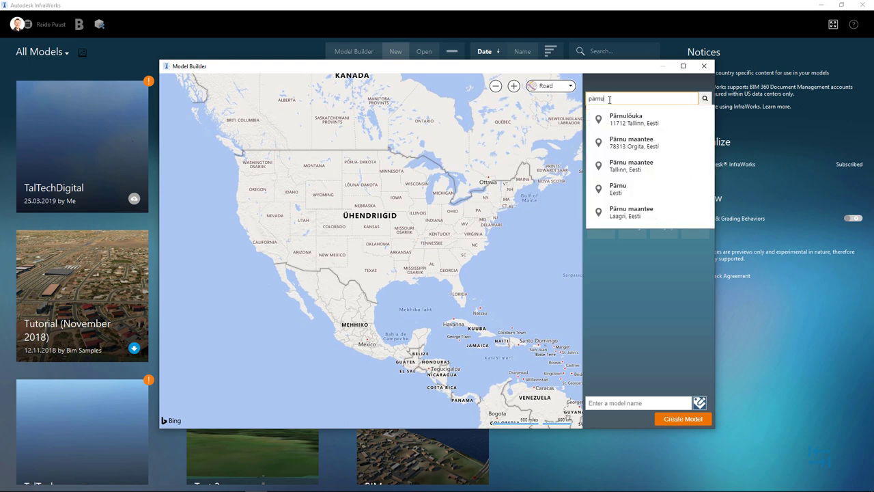
left_click(618, 189)
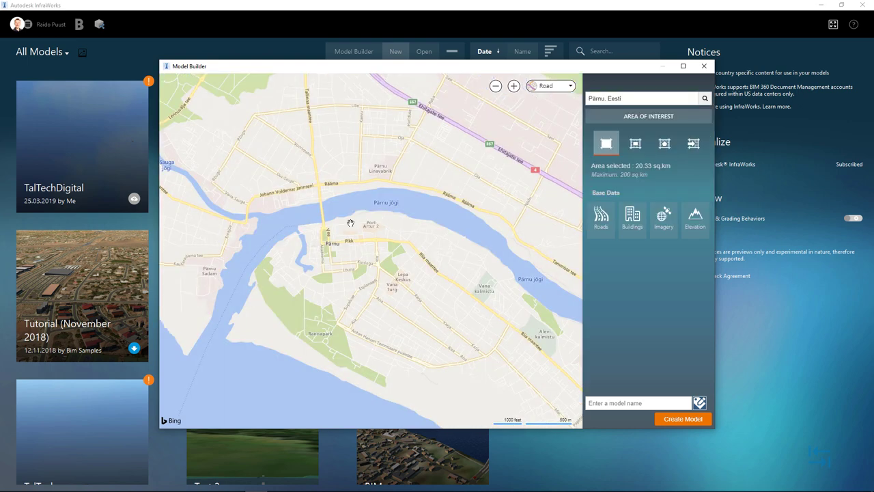
Zoom the Bing map until the selected area reads about 19.99 sq km
scroll(303, 232, "up", 2)
scroll(302, 232, "down", 2)
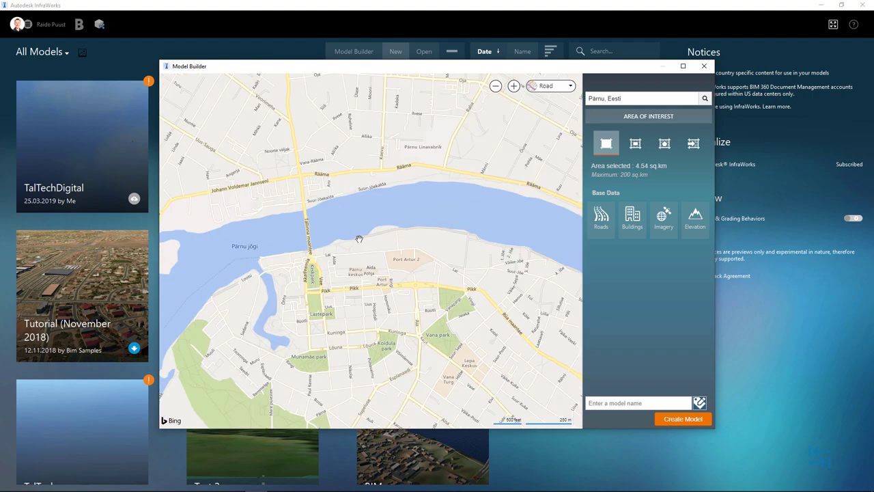
scroll(361, 236, "up", 2)
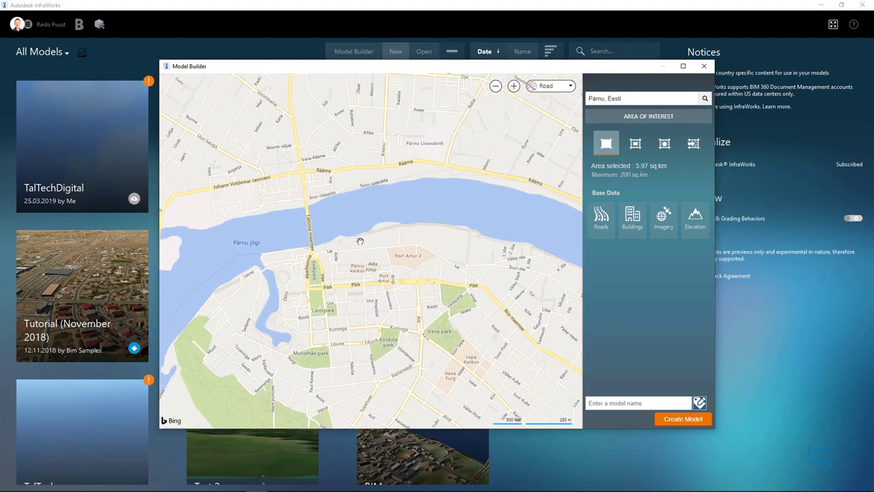
scroll(360, 235, "down", 1)
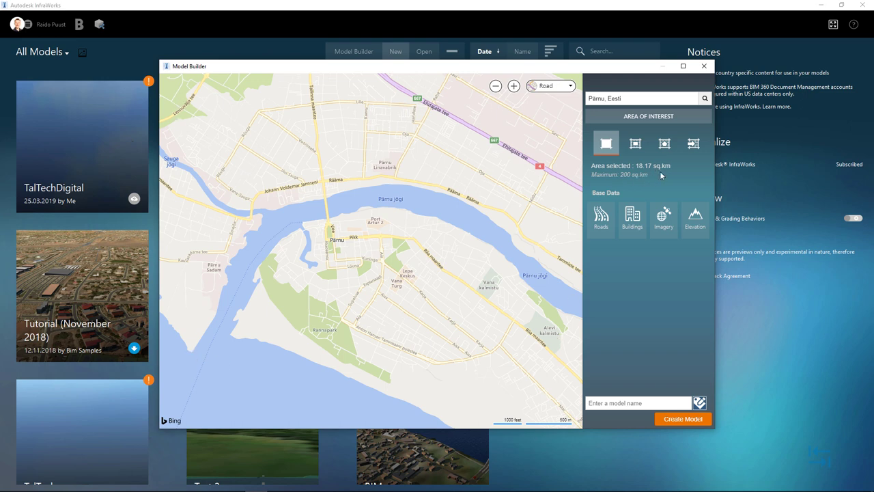
scroll(413, 237, "down", 1)
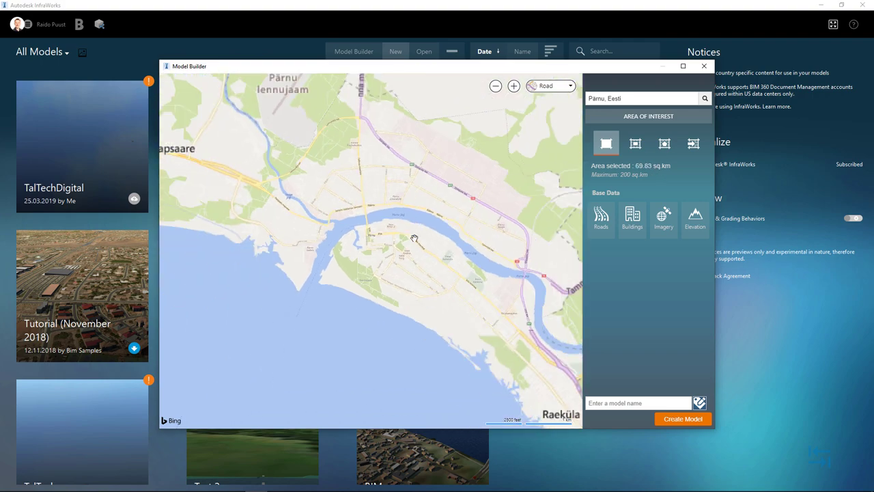
scroll(414, 236, "up", 1)
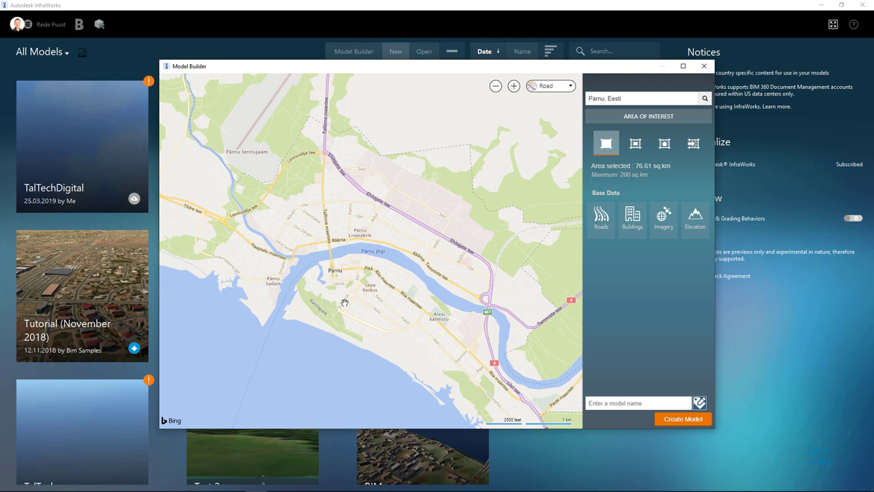
scroll(368, 312, "up", 2)
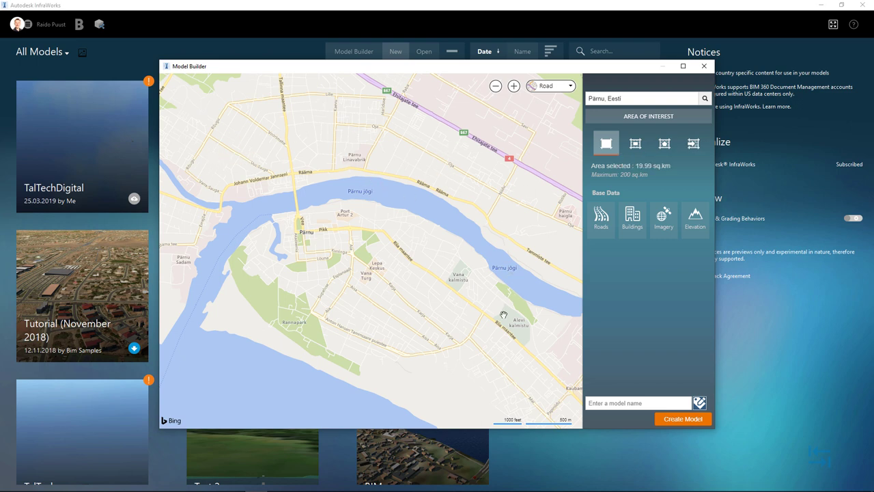
Name the model 'Pärnu - InfraWorks 2020', create it, and close Model Builder
left_click(604, 403)
type("Pärnu")
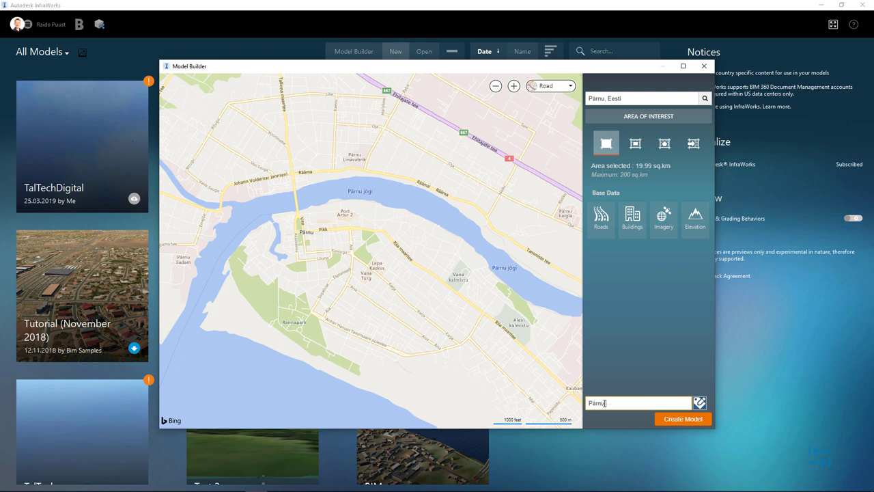
type(" - InfraWorks 2020")
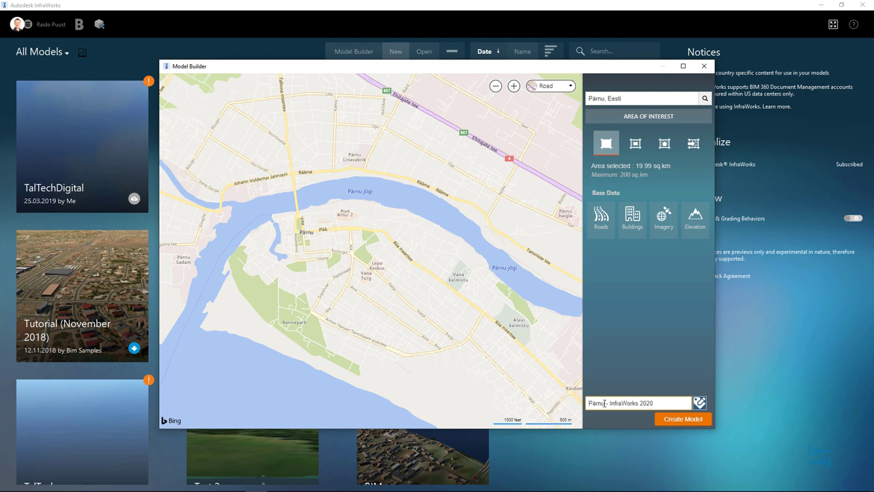
left_click(684, 419)
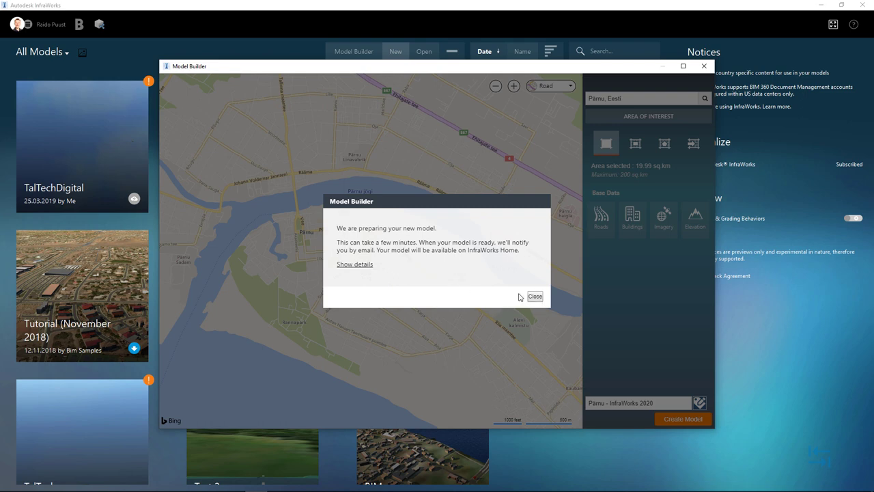
left_click(535, 298)
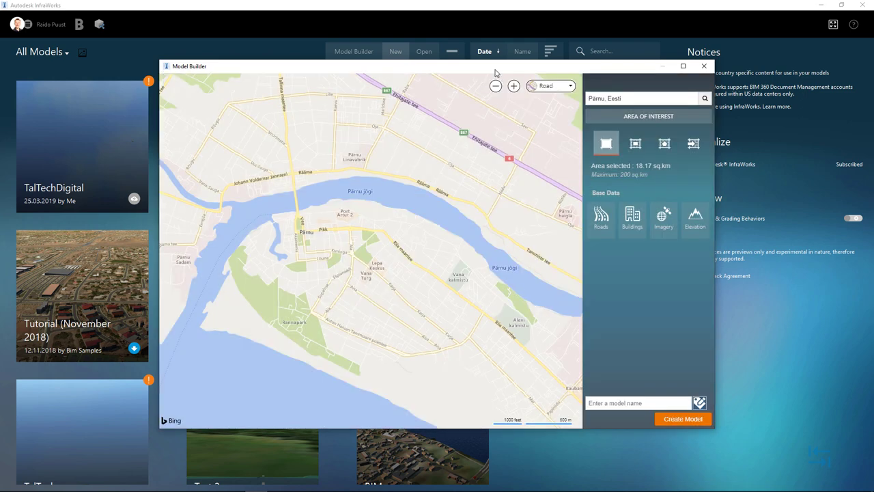
left_click(702, 67)
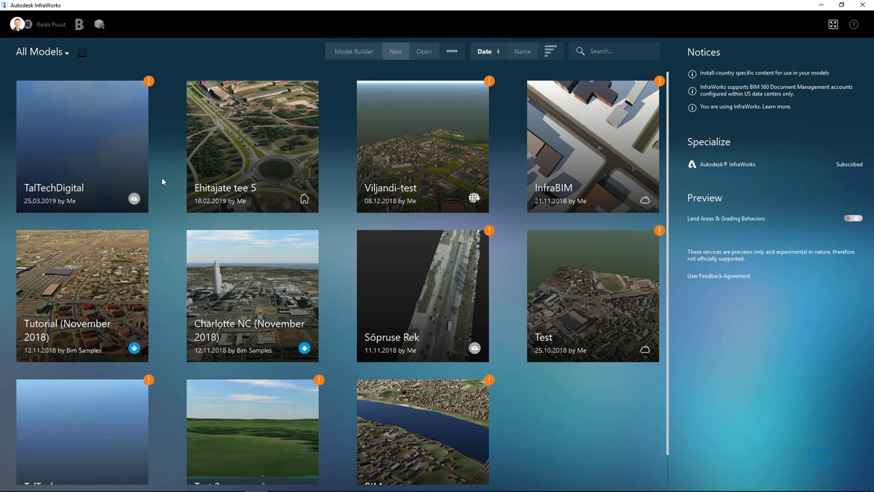
mouse_move(161, 177)
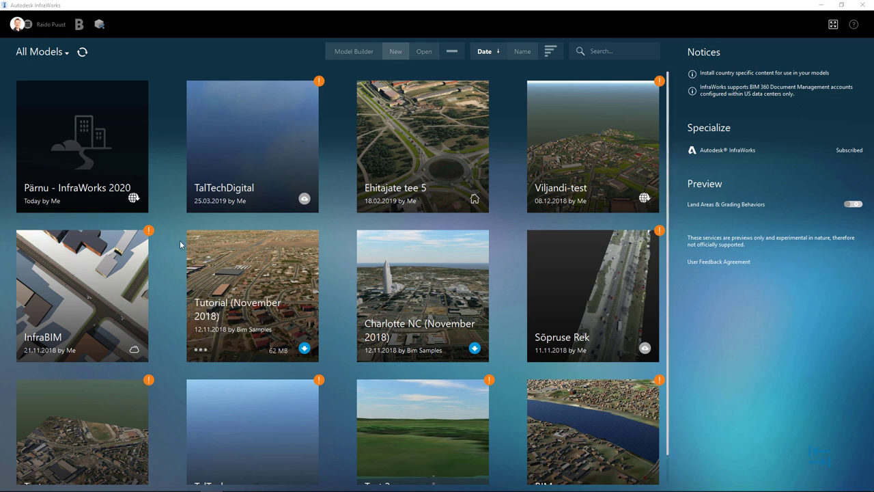
Open the Pärnu - InfraWorks 2020 tile from the All Models gallery
mouse_move(64, 146)
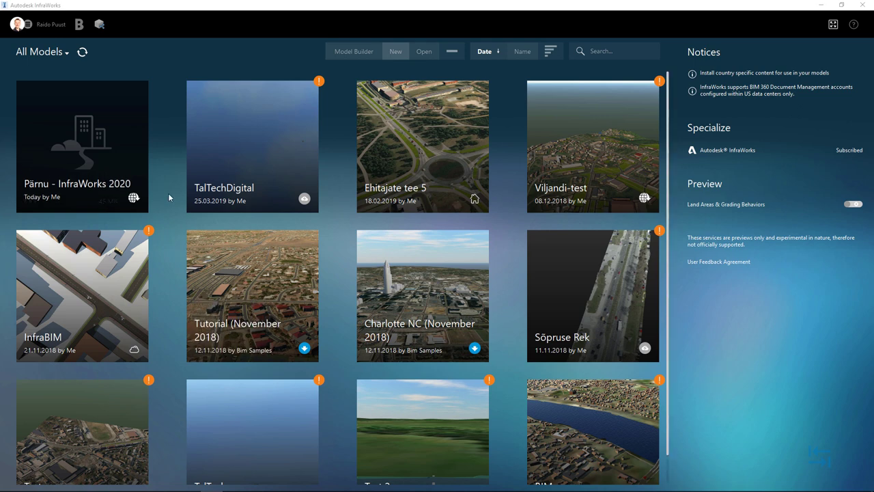
left_click(73, 144)
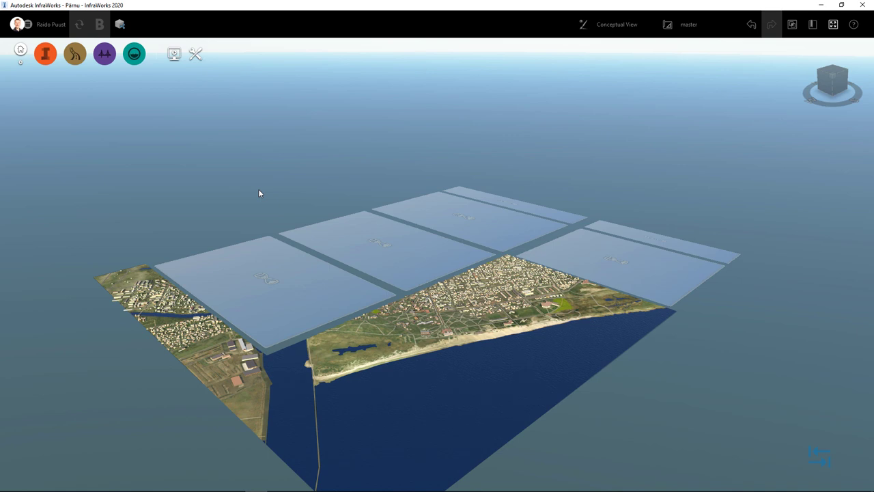
Zoom into the loaded city and show the Manage tools under Build, manage, and analyze
scroll(318, 225, "up", 5)
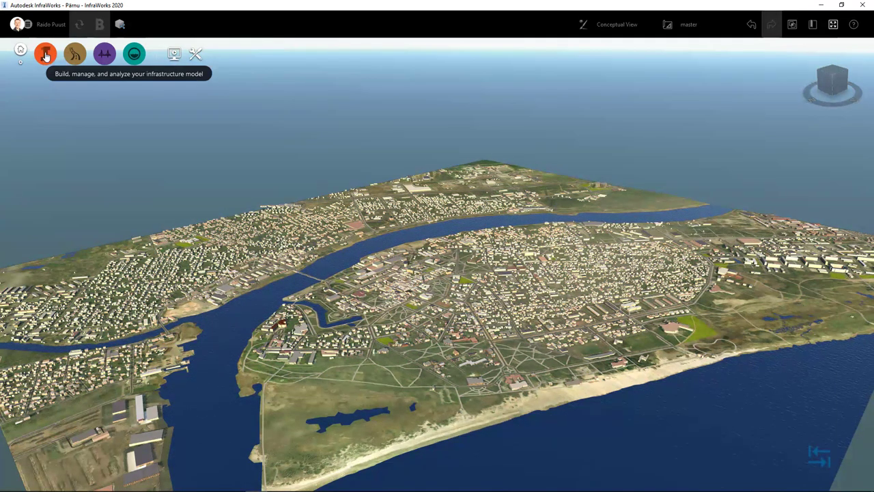
left_click(46, 56)
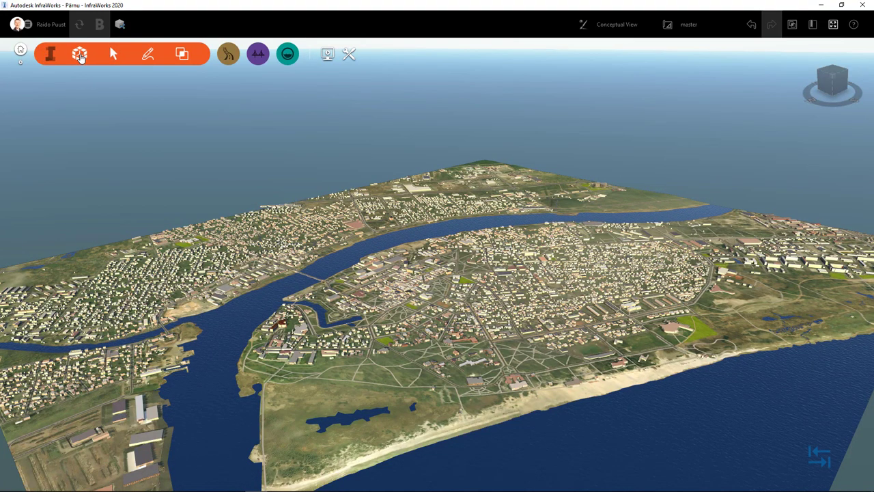
left_click(80, 56)
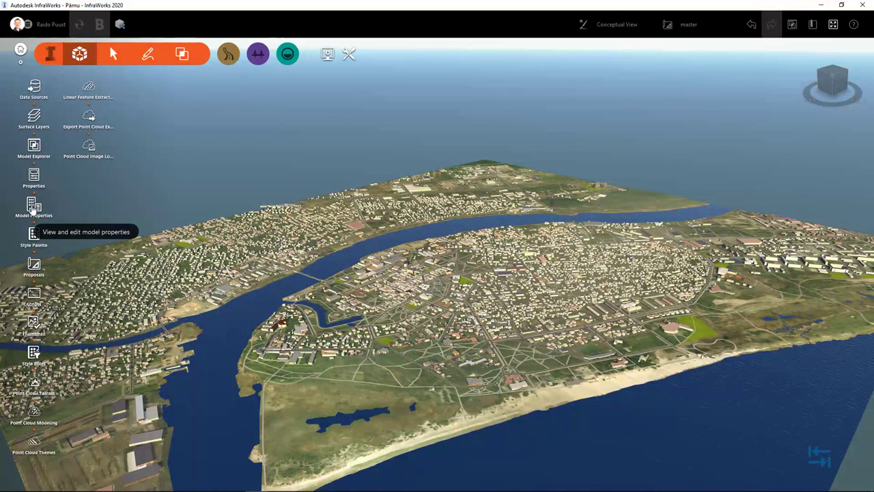
In Model Properties, add the Norway Country Kit, apply it, and confirm with OK
left_click(33, 207)
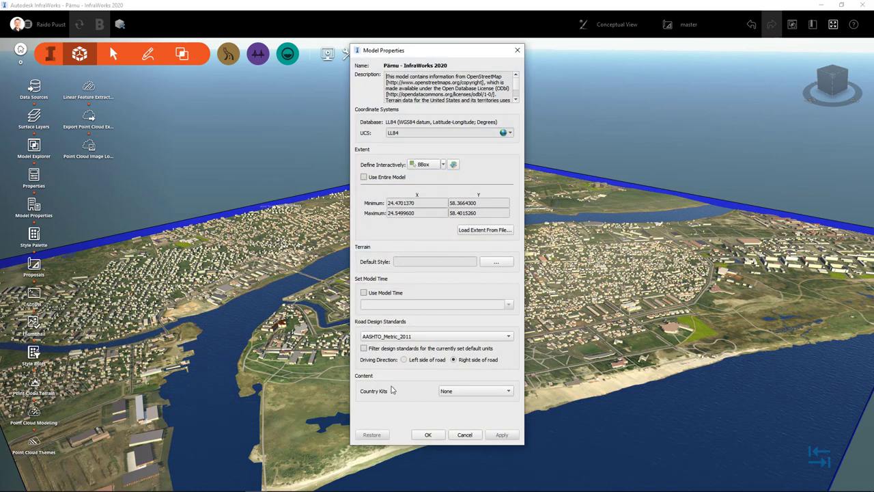
left_click(474, 396)
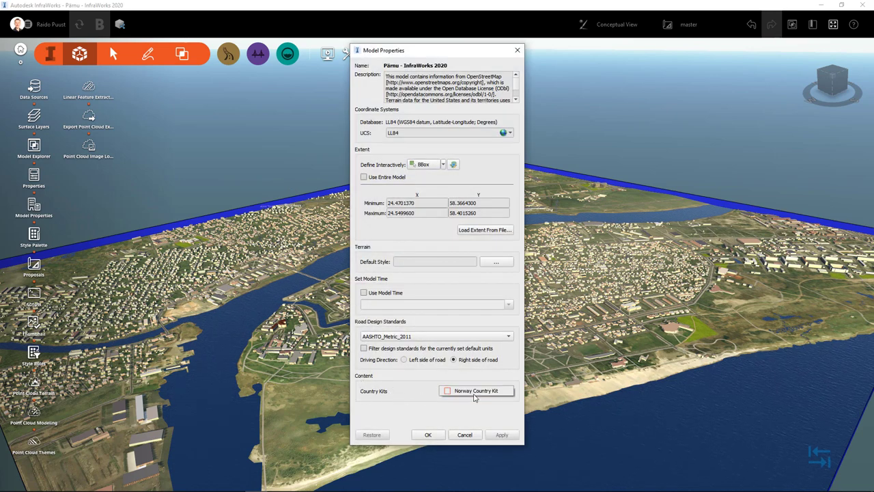
left_click(447, 391)
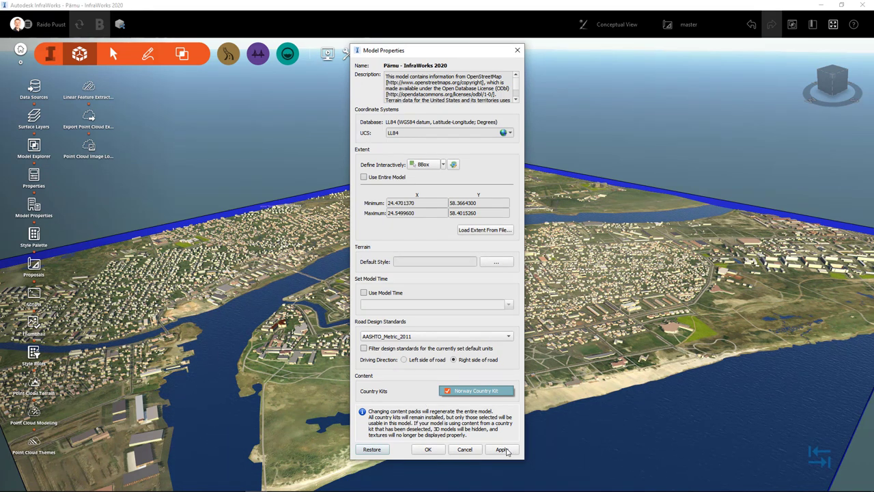
left_click(430, 449)
left_click(430, 450)
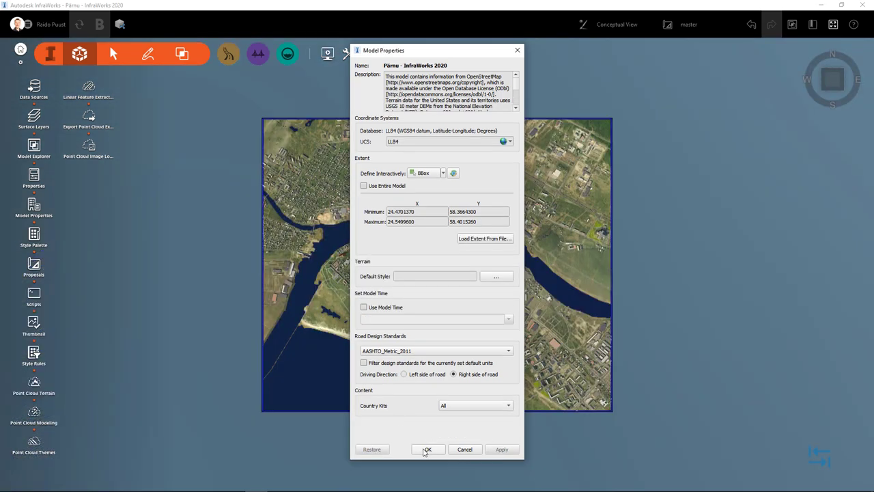
left_click(425, 450)
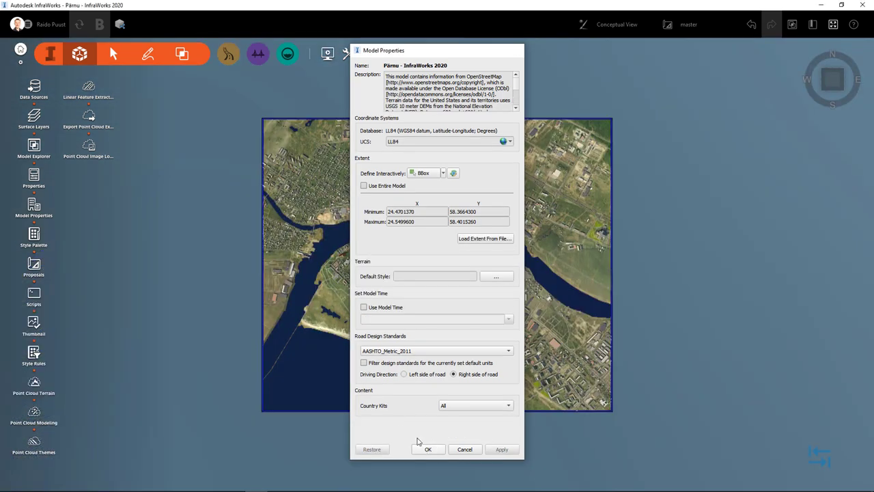
Orbit and zoom around the regenerated Pärnu buildings, then swing toward the river bridge
middle_click_drag(293, 258, 445, 227)
scroll(412, 273, "up", 5)
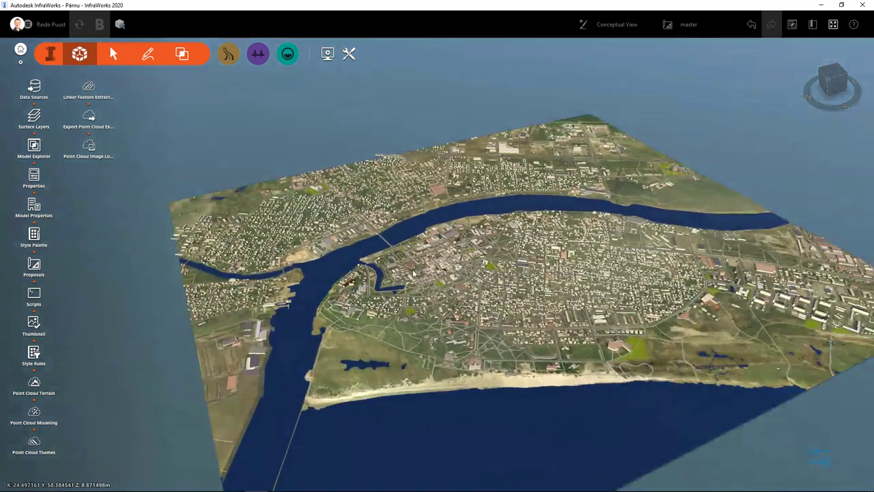
scroll(412, 273, "up", 3)
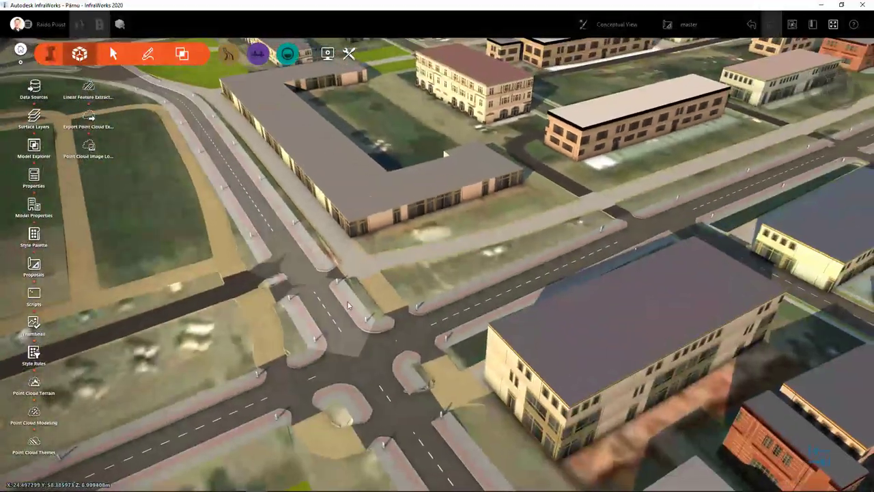
scroll(394, 297, "down", 6)
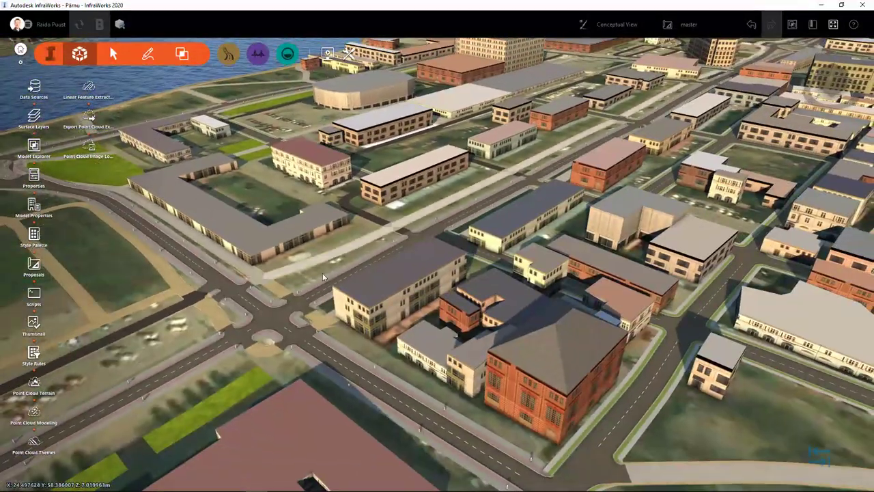
scroll(319, 280, "down", 5)
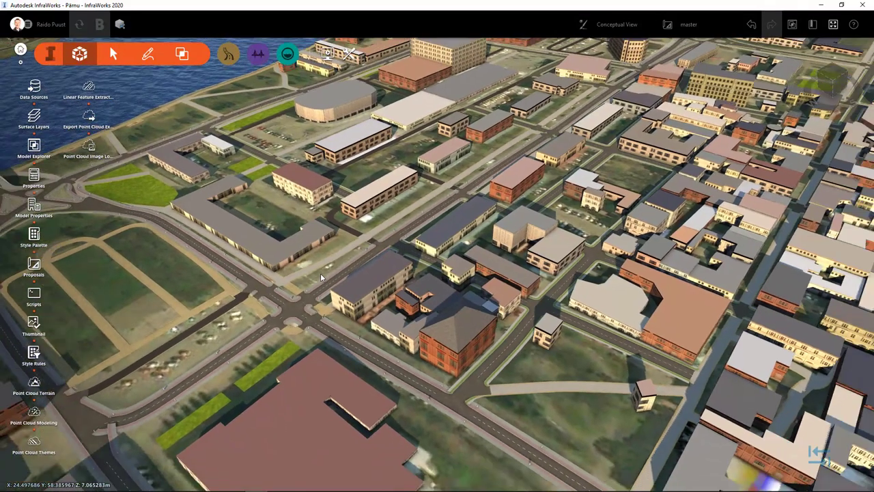
middle_click_drag(321, 276, 207, 176)
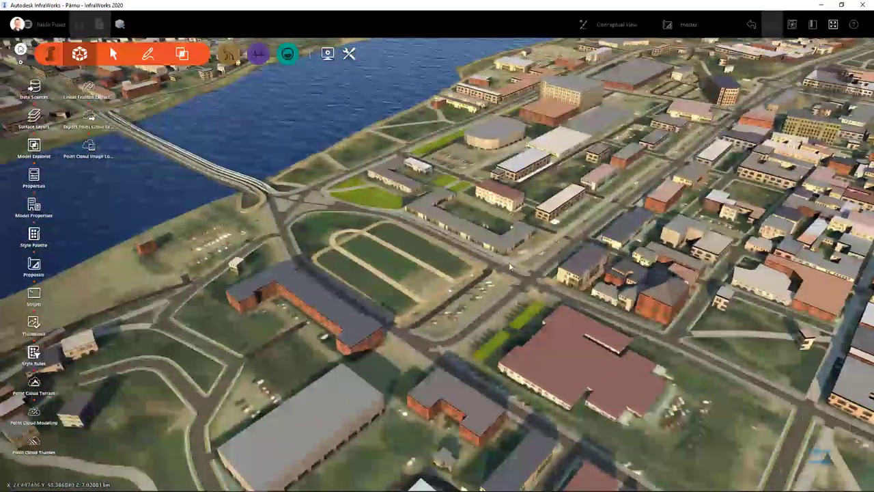